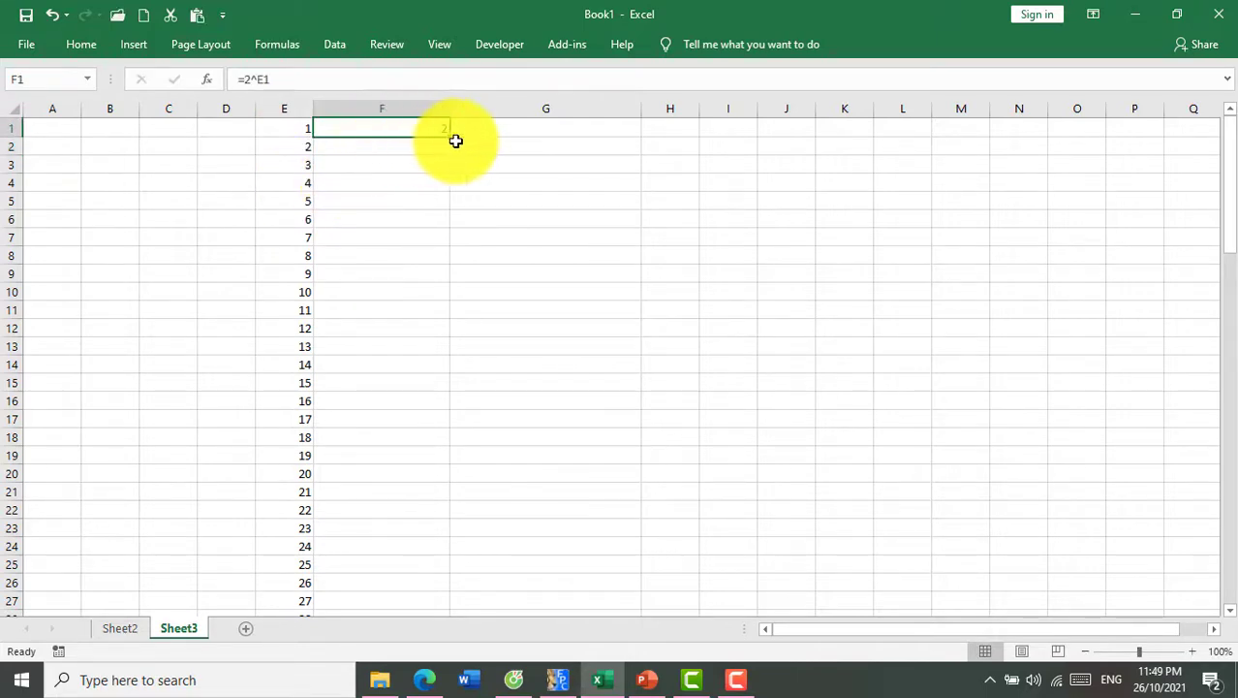
Fill the formula =2^E1 from F1 down column F alongside the numbers in column E.
left_click_drag(452, 138, 455, 405)
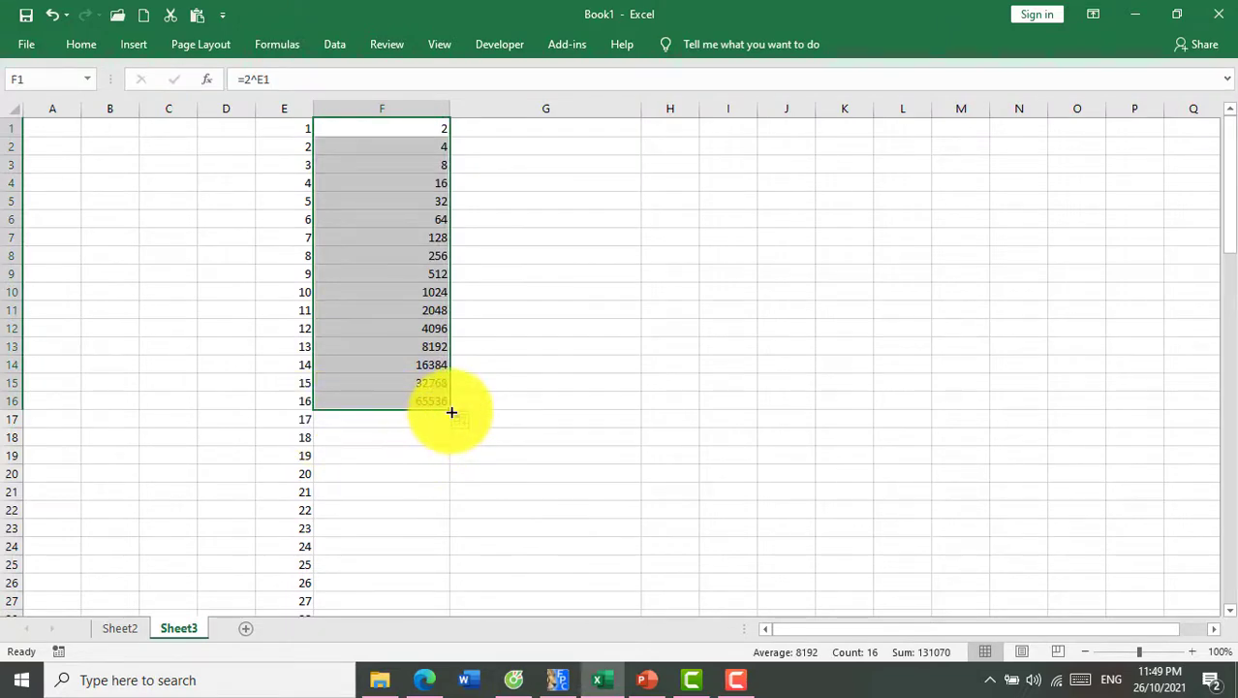
left_click_drag(451, 412, 453, 425)
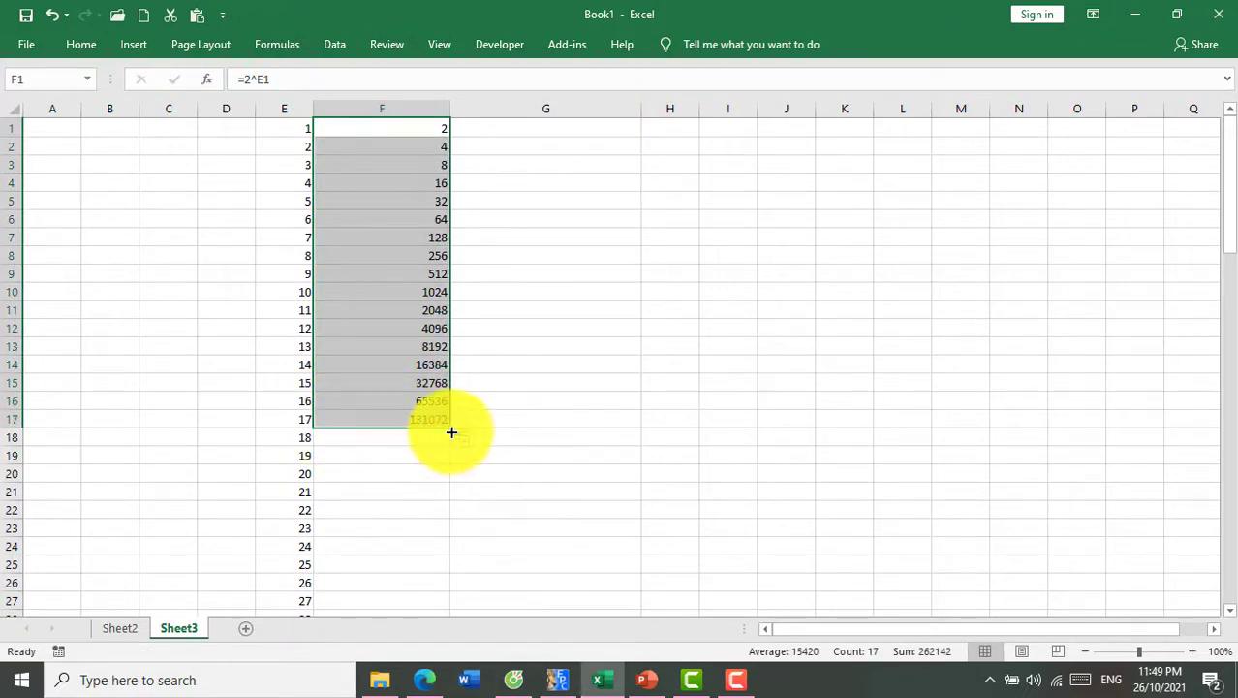
left_click_drag(453, 569, 392, 583)
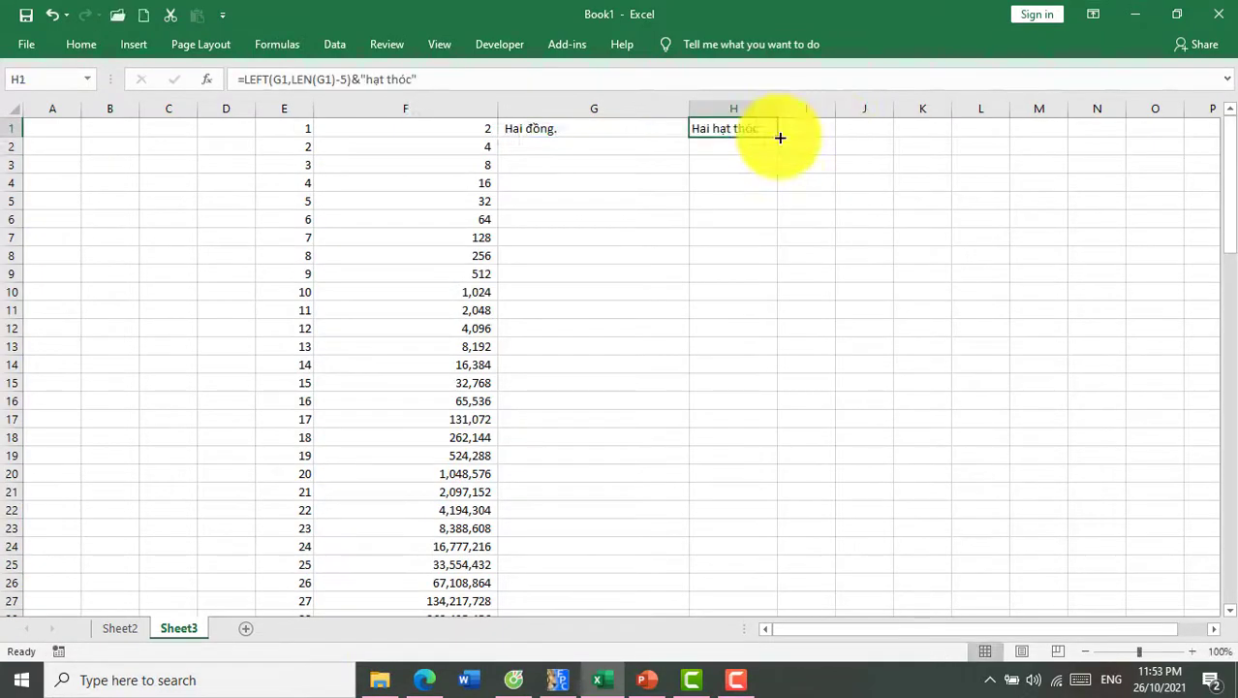
Fill the "hạt thóc" text formula from H1 down column H and check the filled cells.
double_click(780, 138)
key("Down")
left_click(642, 128)
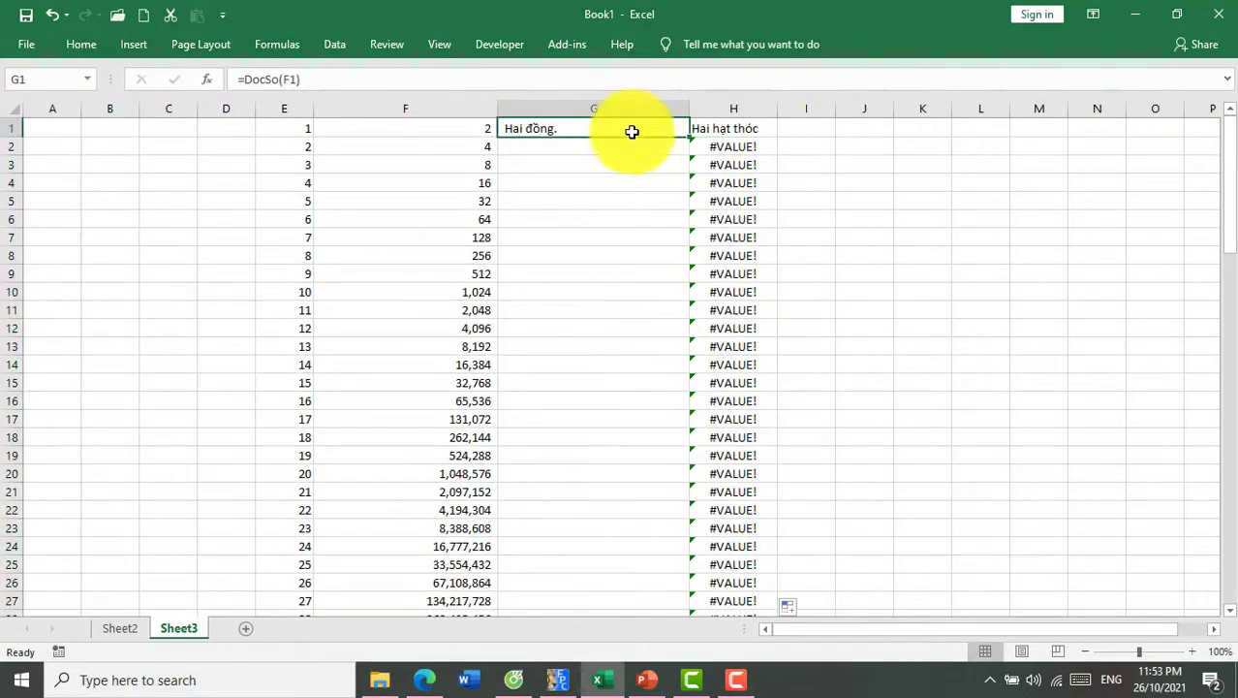
left_click(669, 146)
left_click(757, 152)
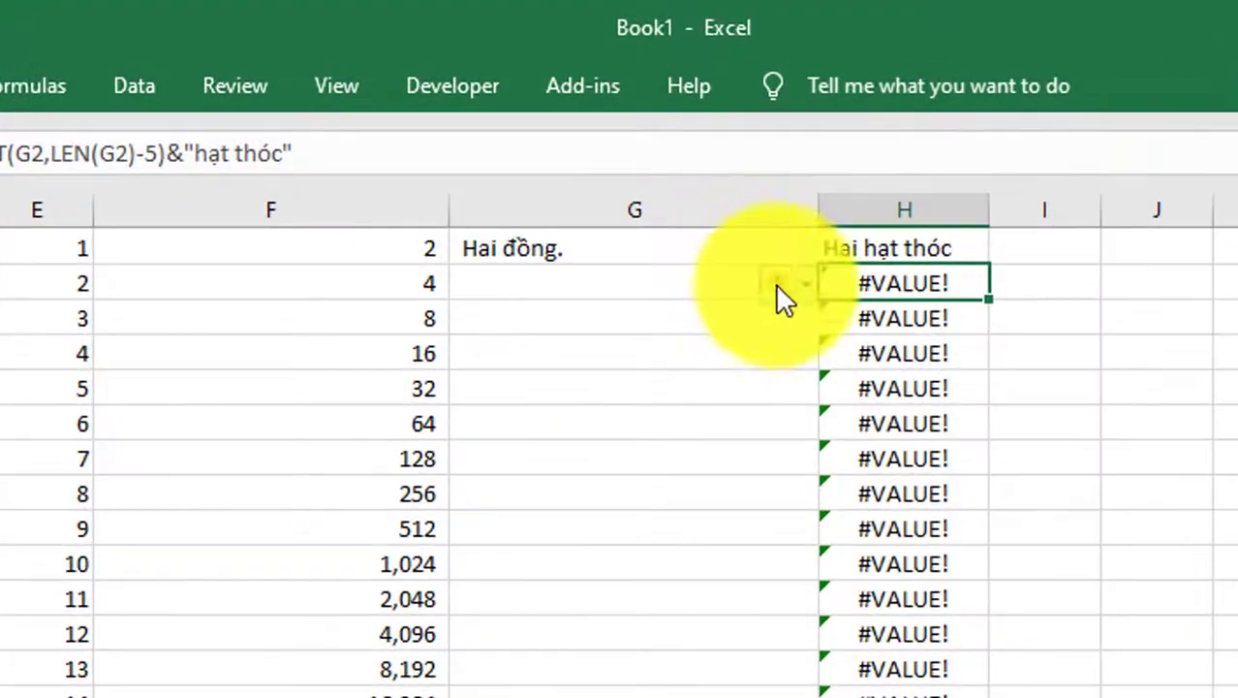
Fill the DocSo formula from G1 down column G to read each number as words.
left_click(721, 252)
double_click(821, 260)
left_click(722, 459)
Hide column G and widen column H to fit the spelled-out grain counts.
left_click(691, 205)
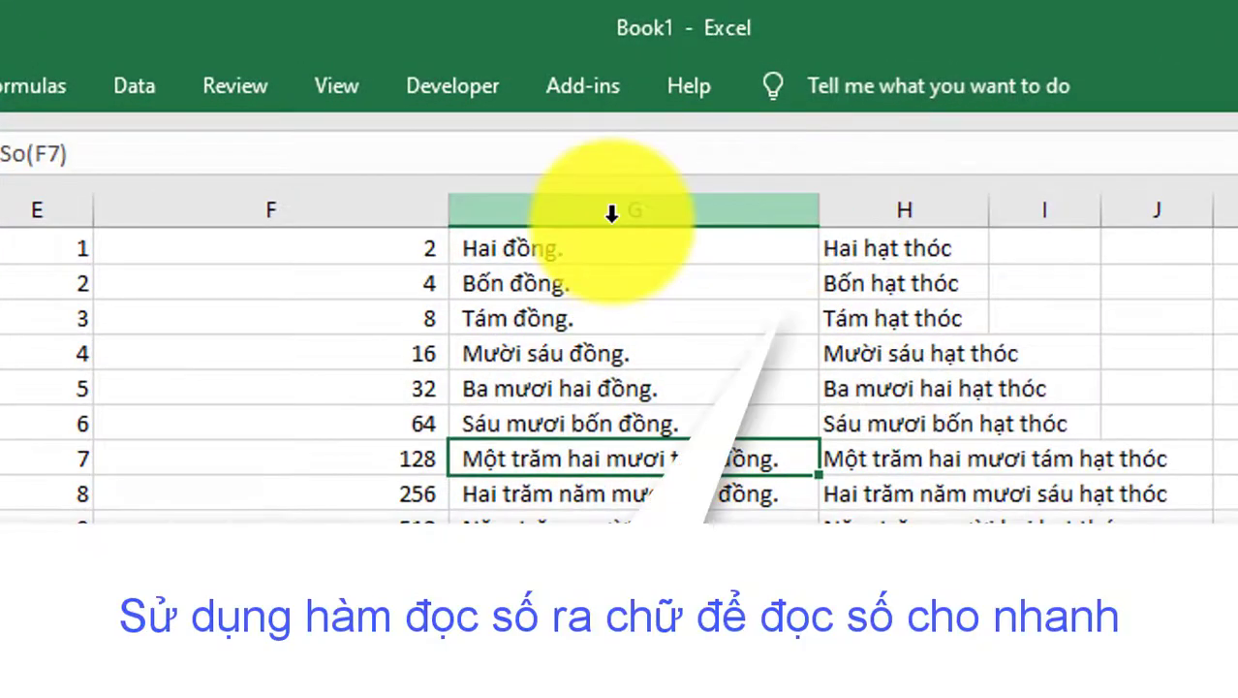
right_click(620, 225)
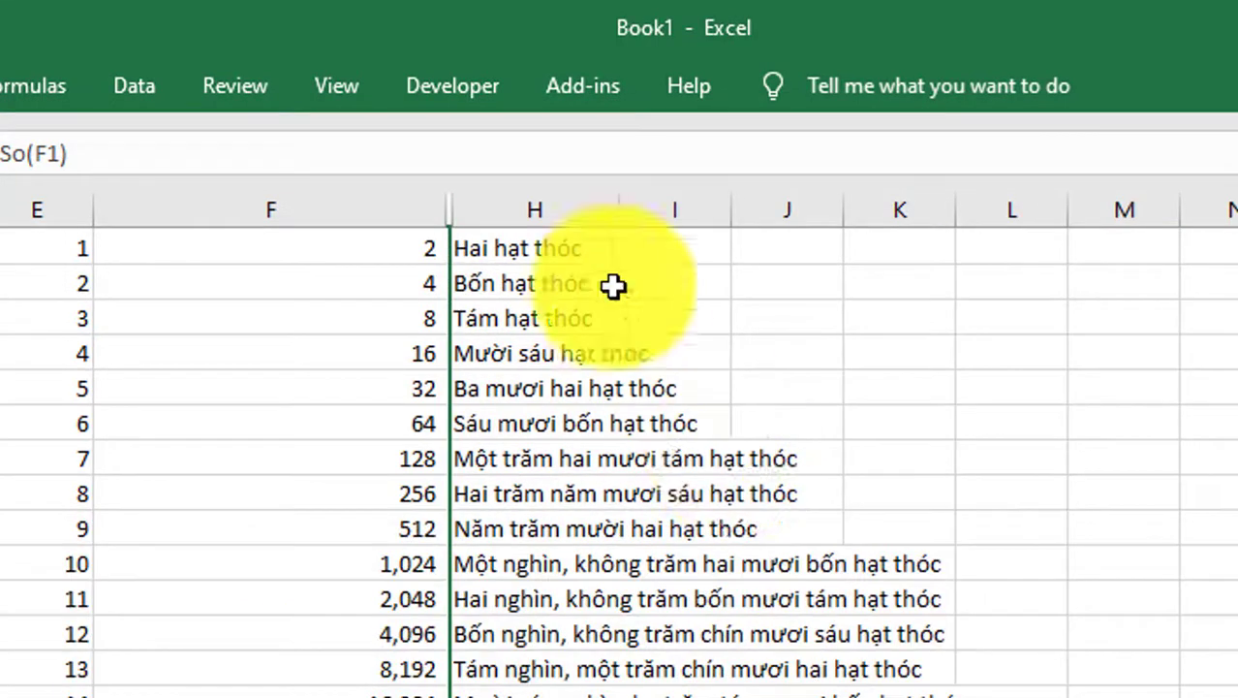
left_click_drag(630, 208, 1235, 215)
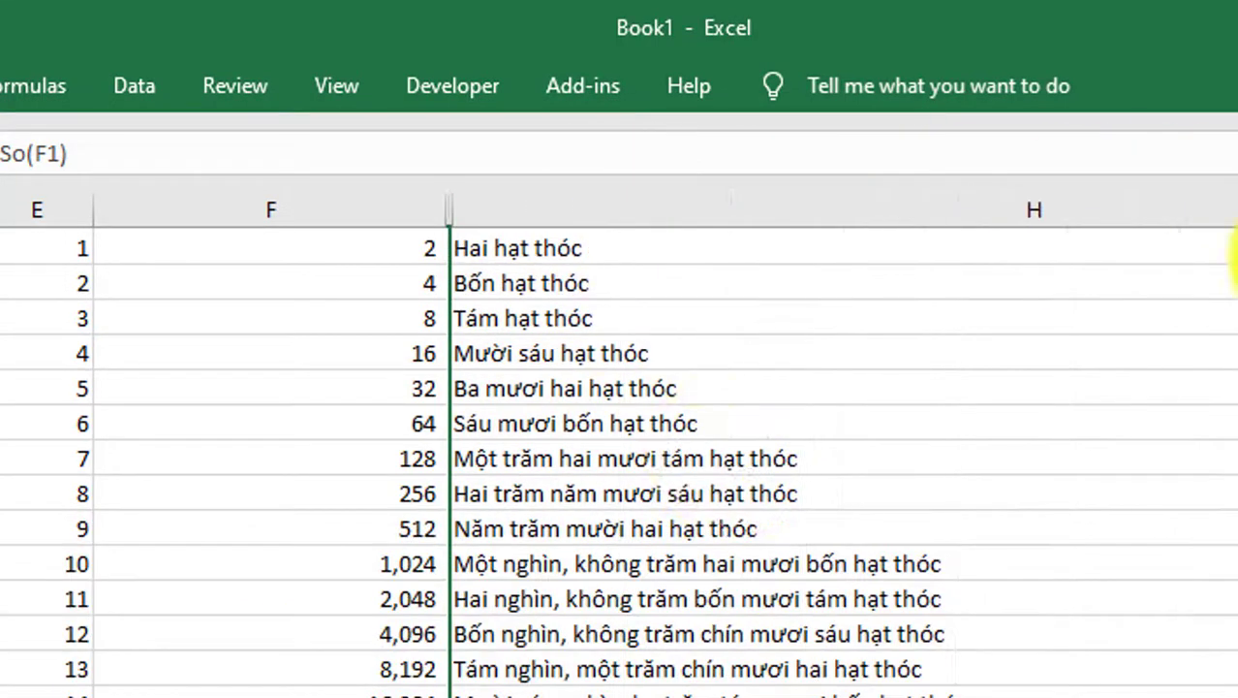
Set the font size of the entire sheet to 14.
left_click(375, 326)
key("ctrl+a")
left_click(100, 55)
left_click(77, 240)
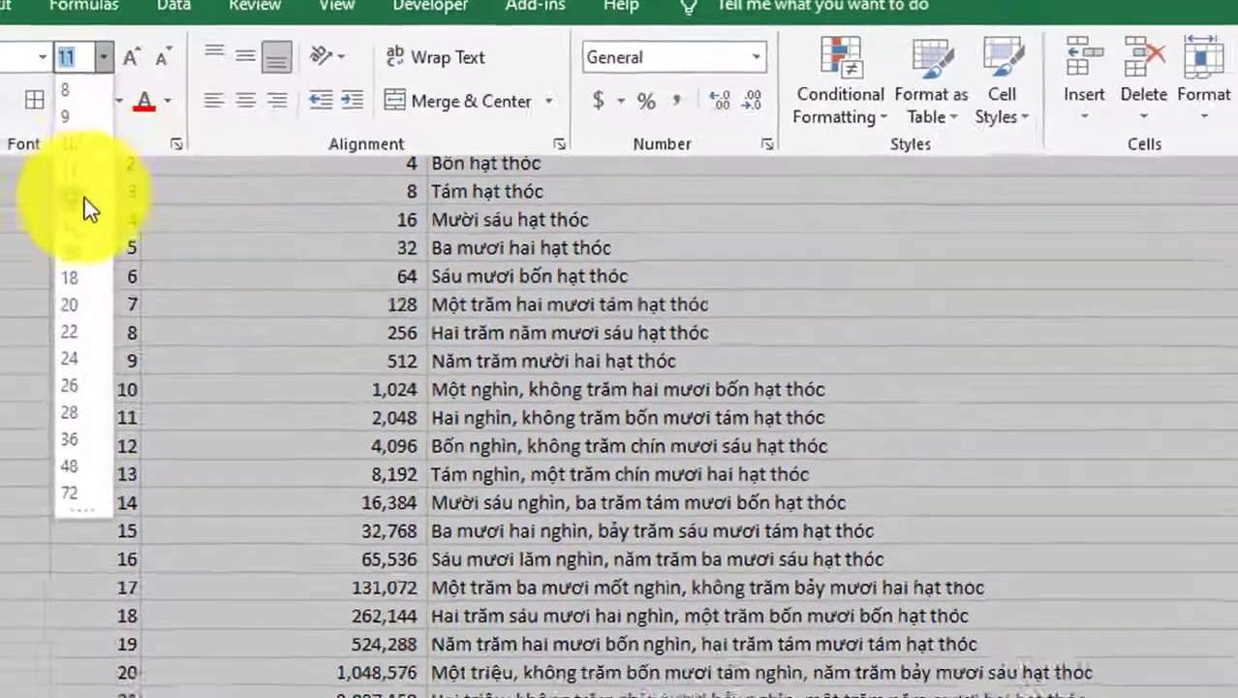
Check the spelled-out readings in column H against the numbers in column F.
left_click(690, 280)
left_click(504, 72)
left_click(291, 97)
left_click(52, 69)
left_click(550, 132)
left_click(561, 158)
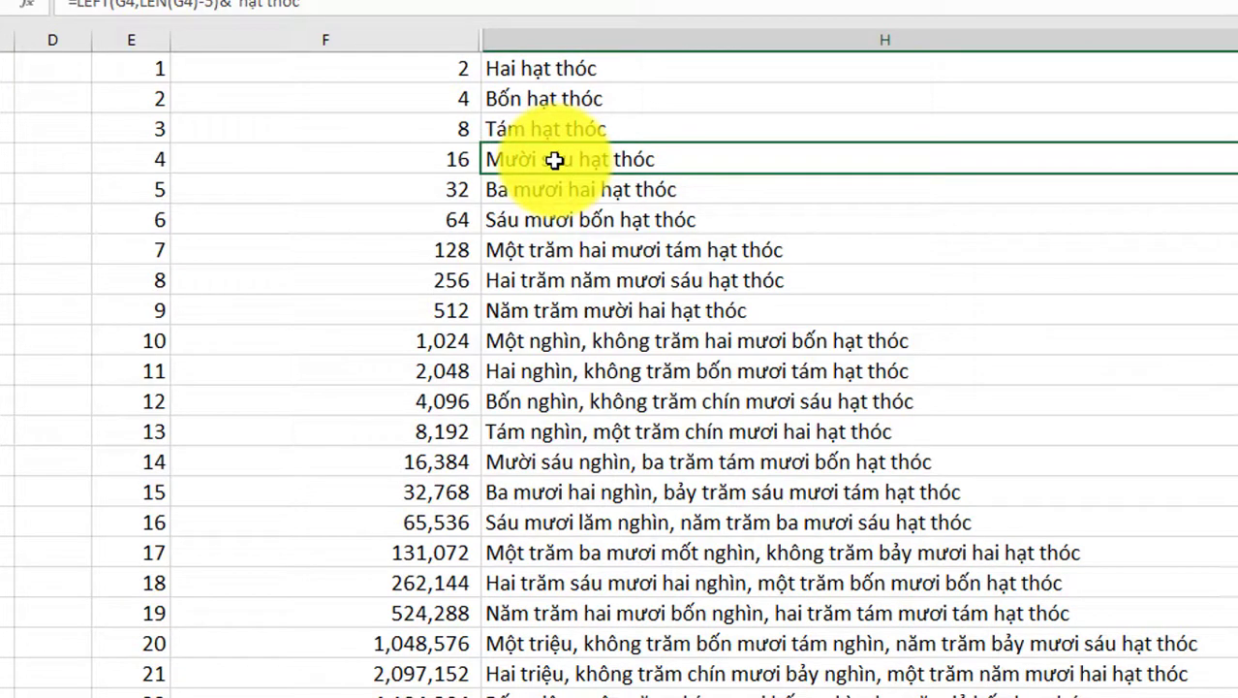
left_click(554, 186)
left_click(568, 221)
left_click(572, 334)
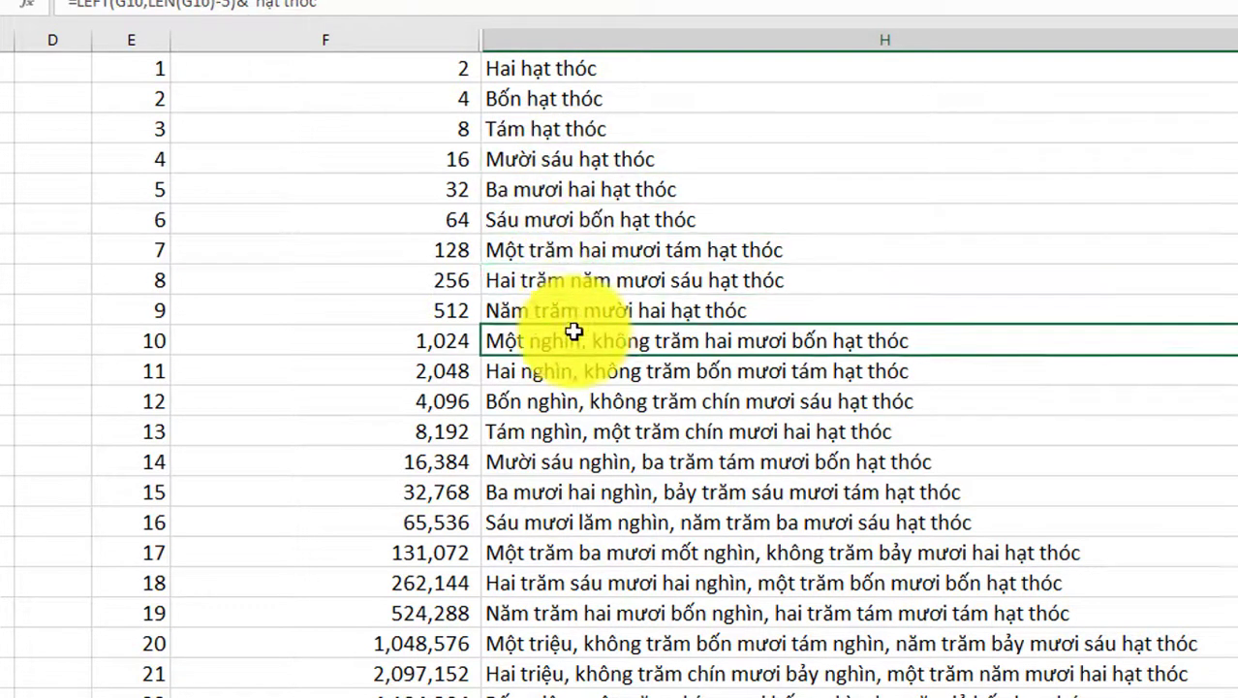
scroll(581, 349, "down", 3)
left_click(589, 380)
scroll(678, 242, "up", 3)
left_click(678, 131)
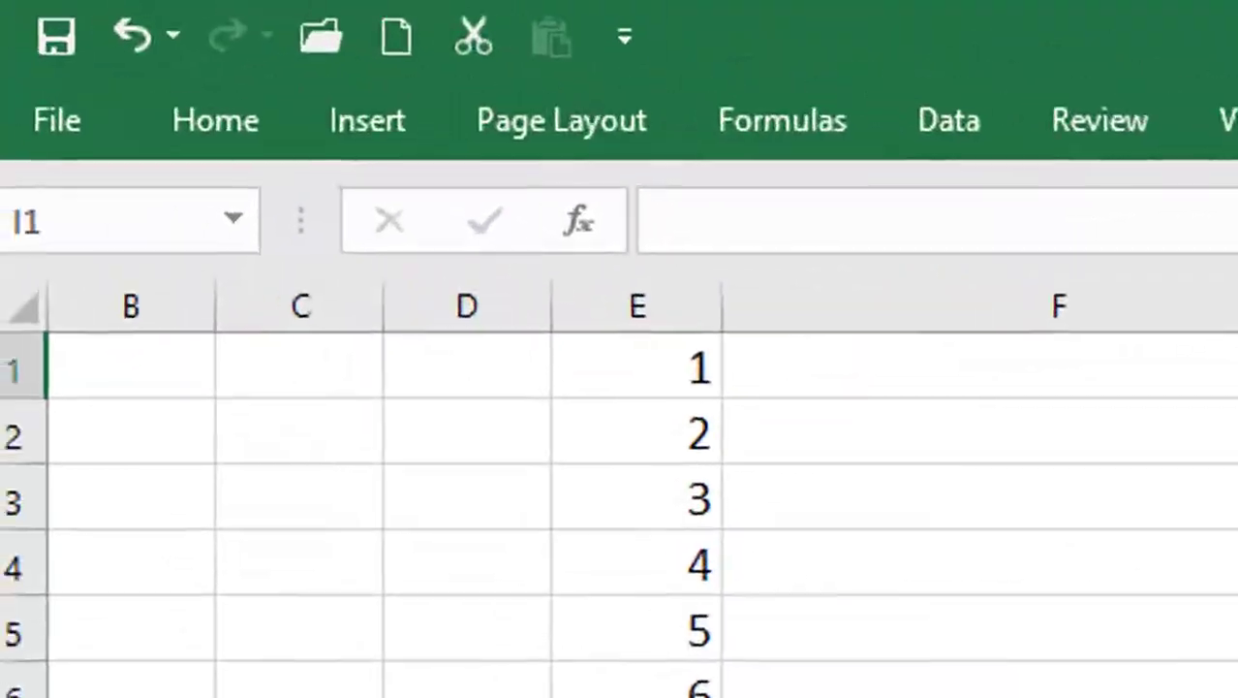
Enter 75765 in C1, 1 in B1 and 1000 in B2.
left_click(257, 378)
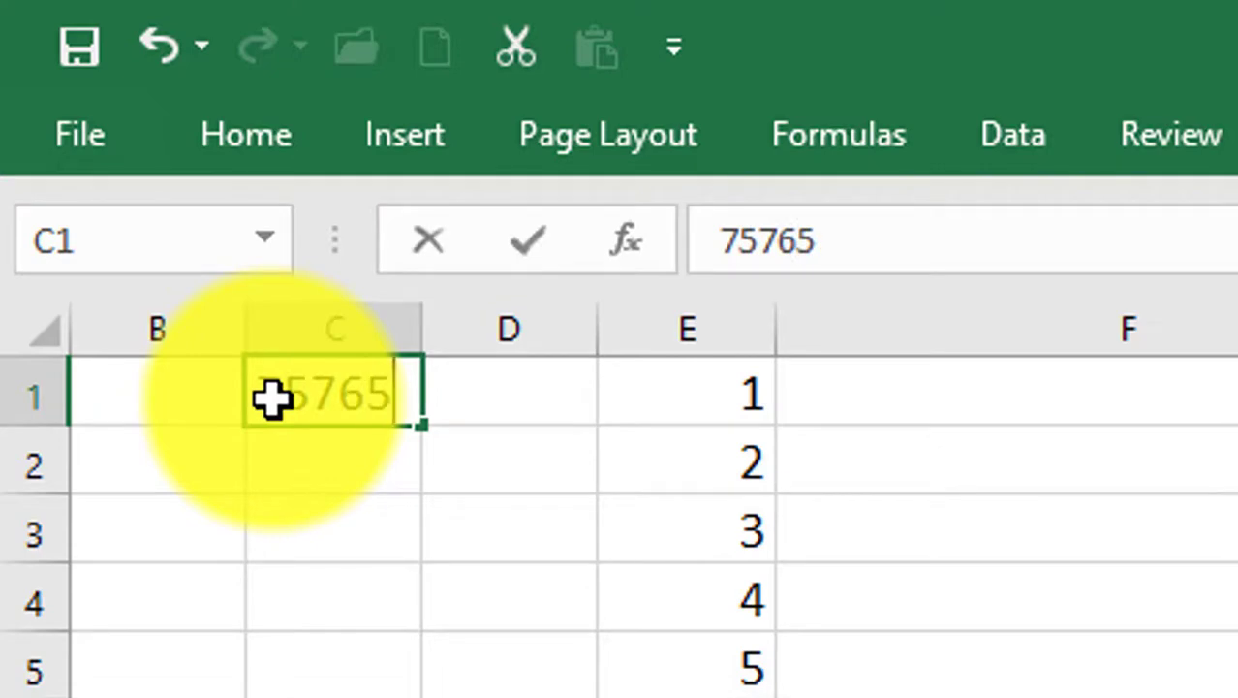
left_click(174, 402)
type("1")
left_click(180, 460)
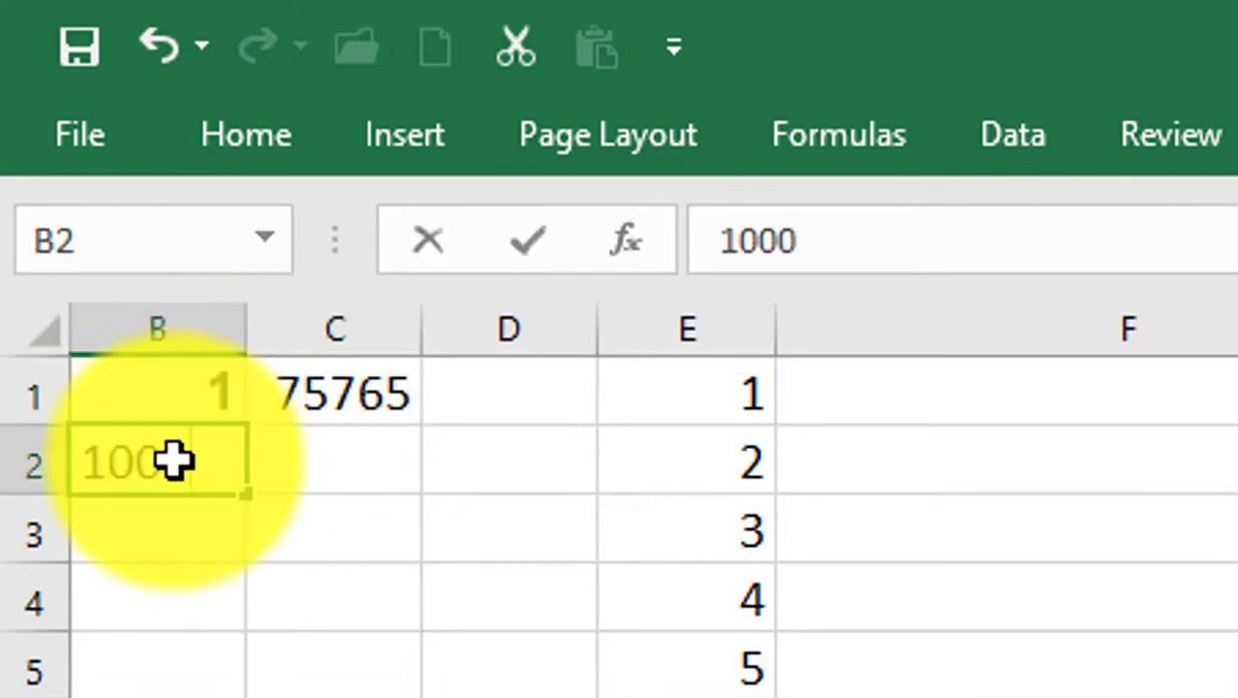
Calculate =C1*B2 in C2 and widen column C to fit the product.
left_click(315, 456)
type("=")
left_click(323, 405)
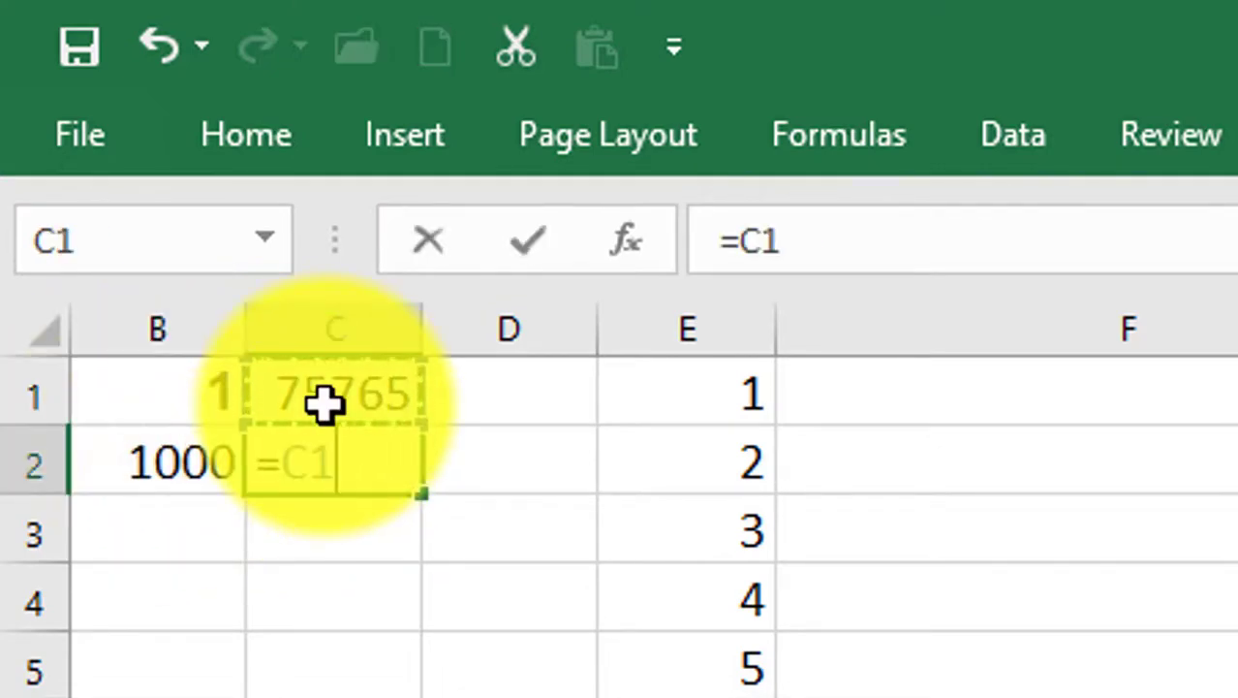
type("*")
left_click(175, 456)
key("Return")
left_click_drag(422, 330, 521, 329)
left_click(443, 455)
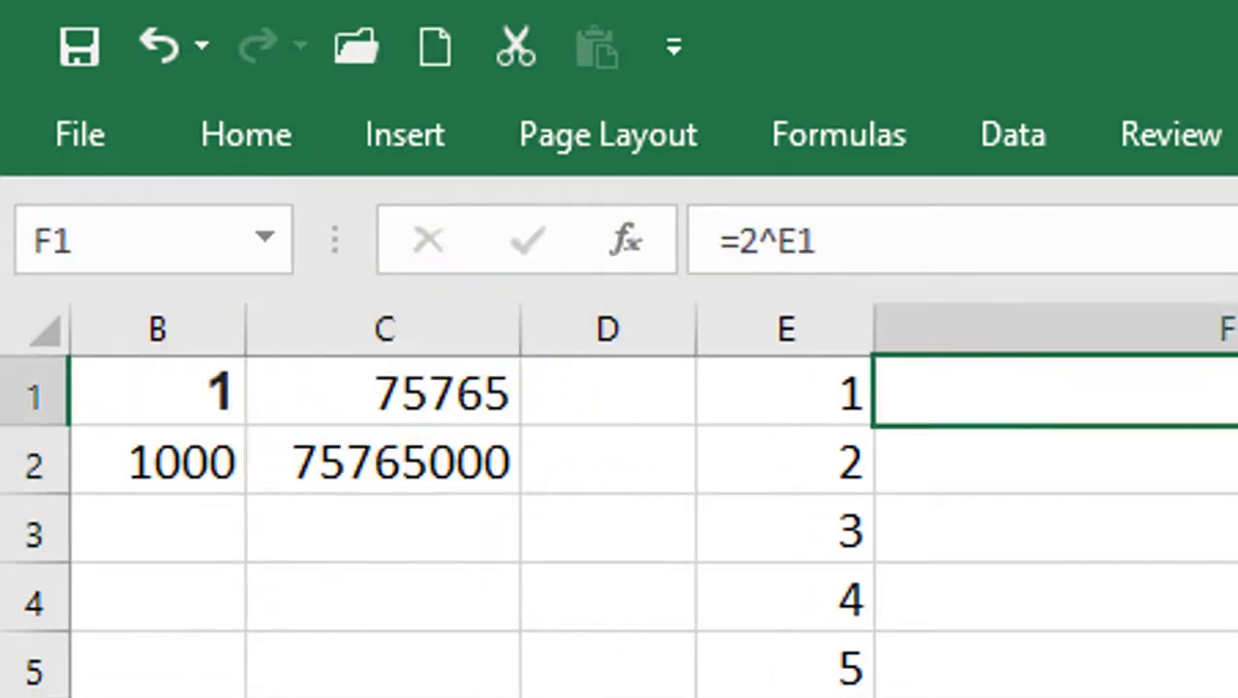
Step through the upper cells of column F to examine the power-of-two formulas.
key("Down")
key("Down")
key("Down")
key("Down")
key("Down")
key("Down")
key("Down")
key("Down")
key("Down")
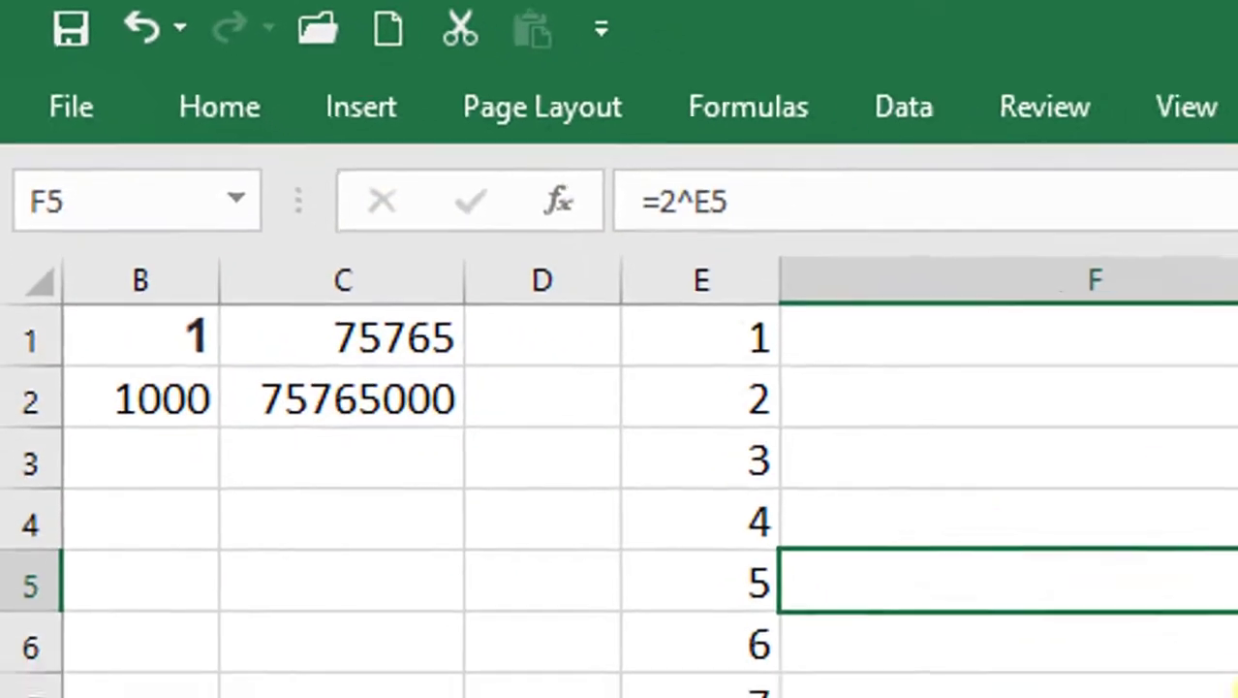
key("Up")
key("Up")
key("Up")
key("Up")
key("Up")
key("Up")
key("Up")
key("Up")
key("Up")
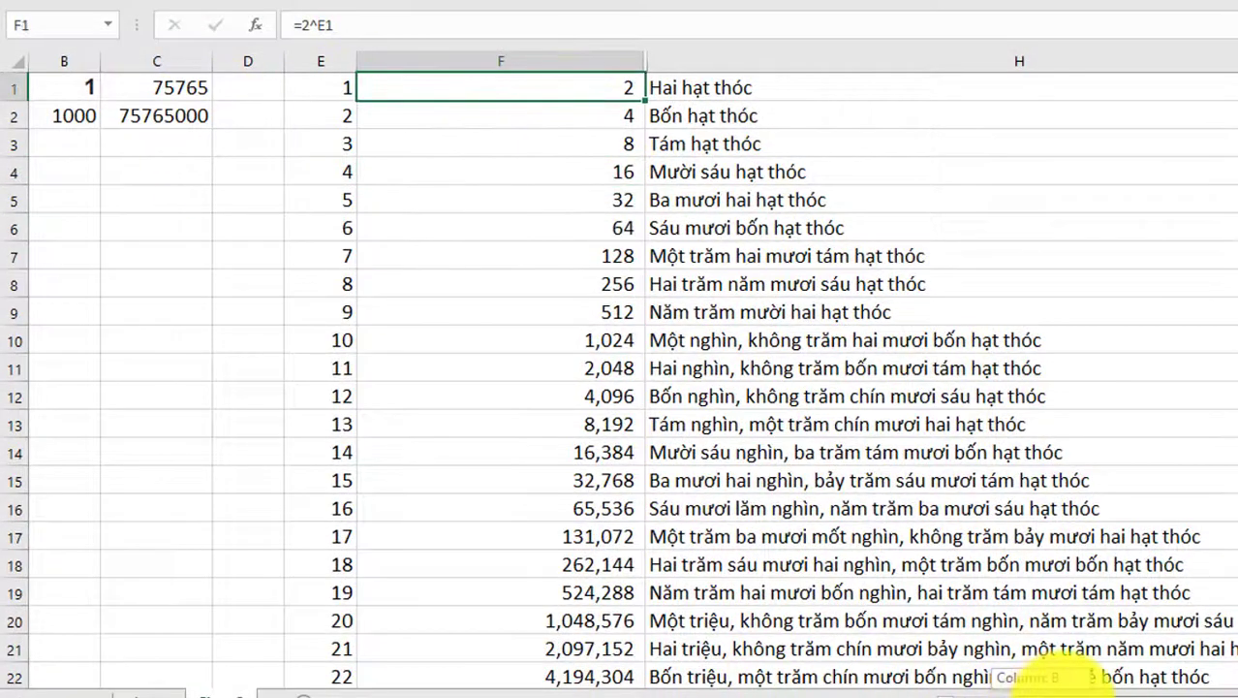
Insert a row above the data and head it with Giải thích merged across B1:C1 and Số tấn thóc in D1.
left_click(262, 87)
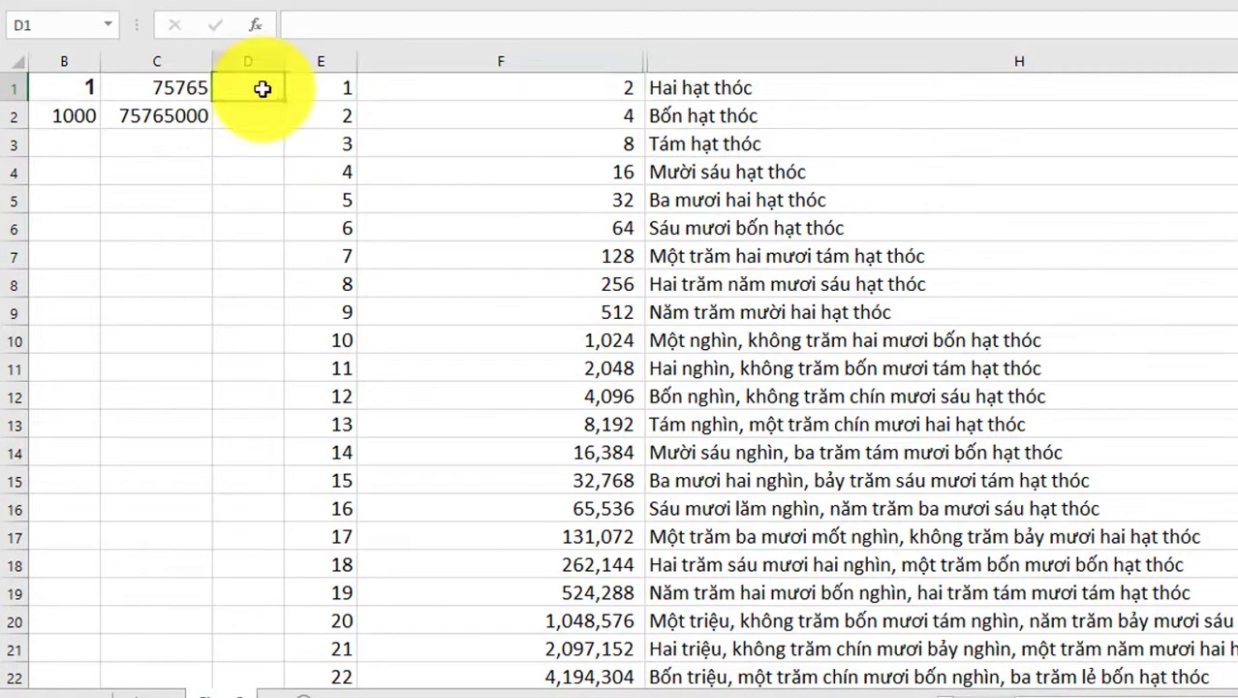
right_click(11, 87)
left_click(111, 244)
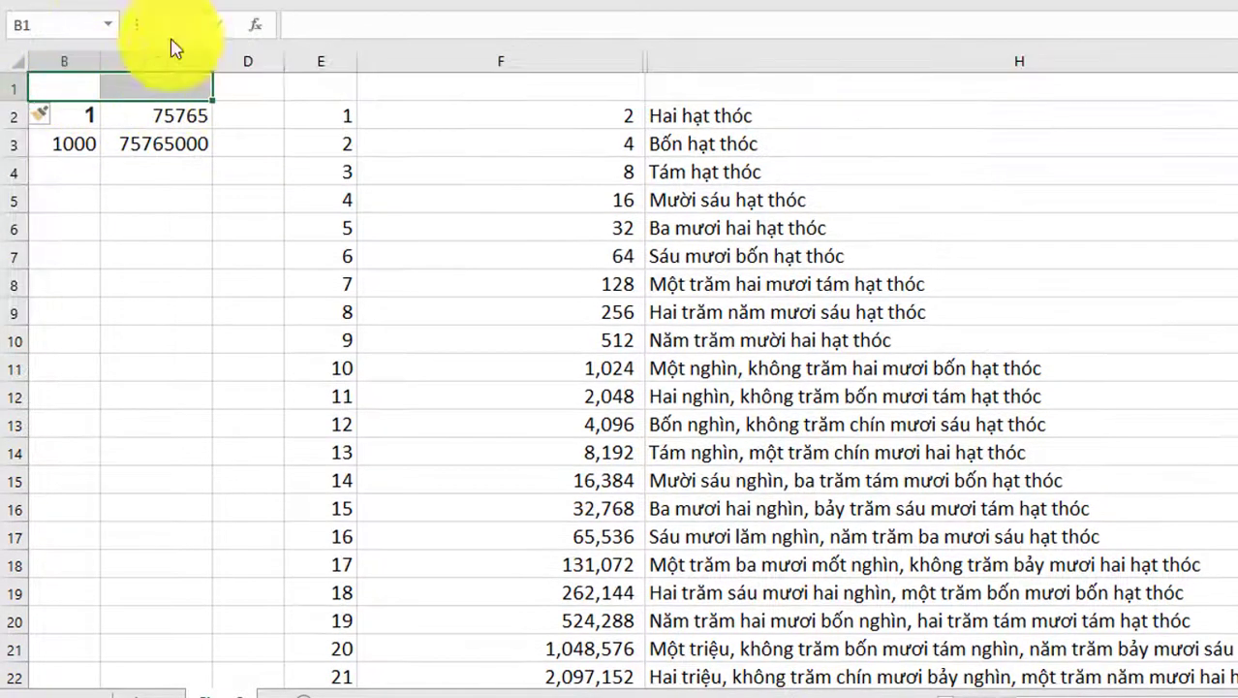
left_click(174, 0)
left_click(143, 188)
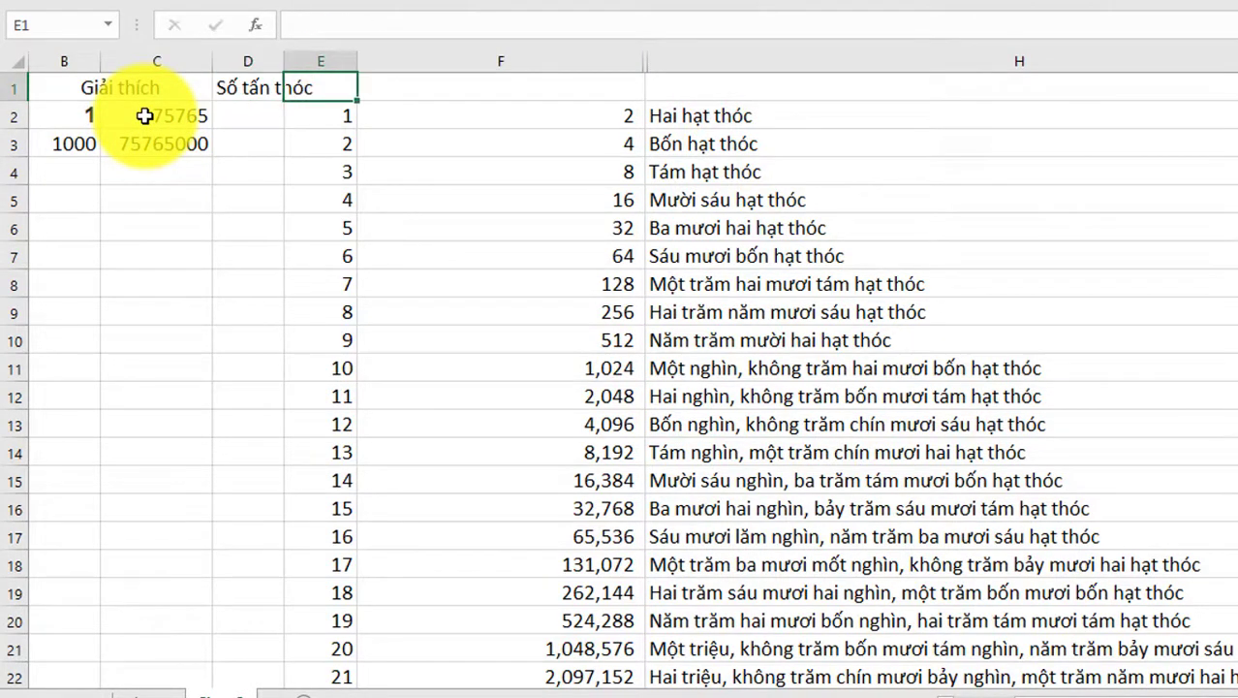
Enter the headings Ô cờ thứ, Số hạt thóc and Đọc số in row 1 and autofit columns D and E.
type("Ô cờ thư")
key("Tab")
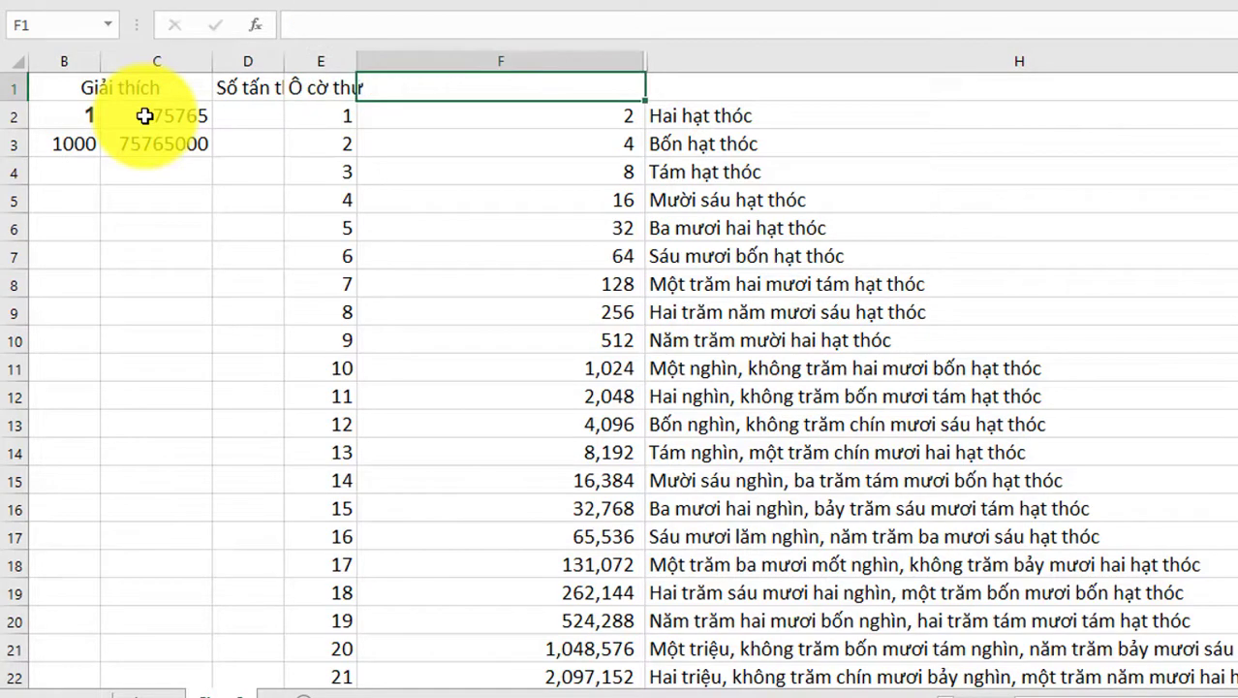
type("Số hạt thóc")
key("Tab")
type("Đoc số")
key("Return")
double_click(284, 61)
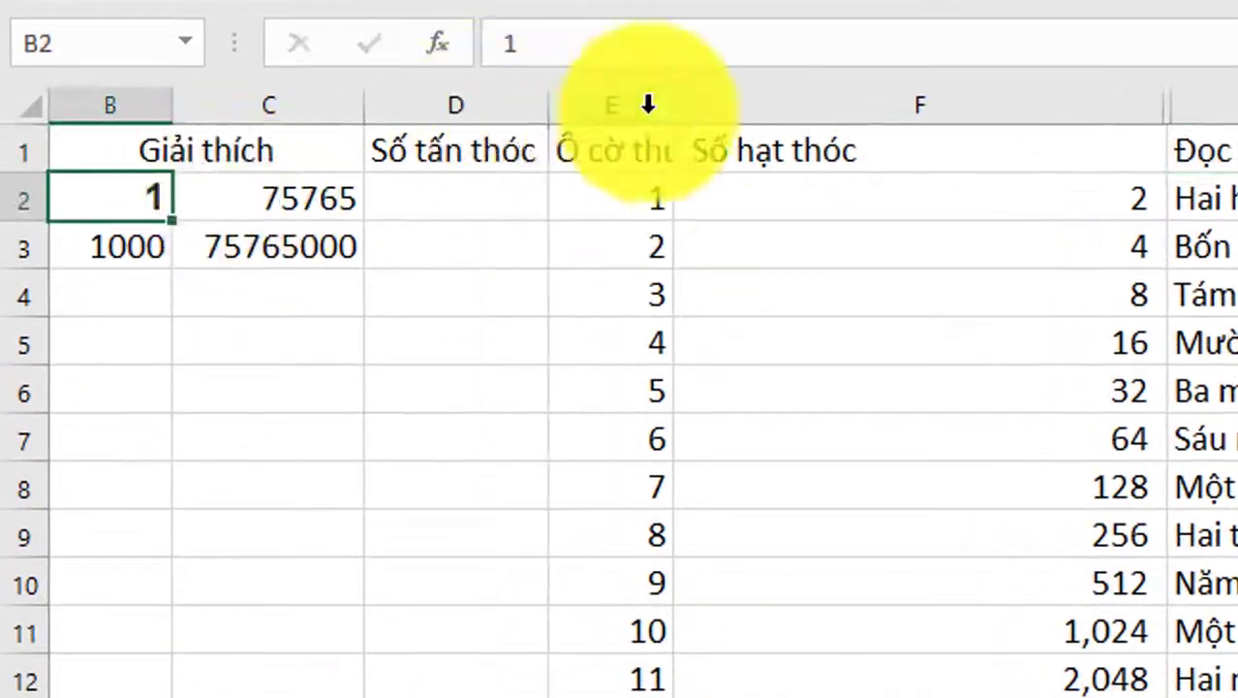
double_click(673, 105)
Enter =F2/$C$3 in D2 to convert the grain count to tons, with an absolute reference to C3.
left_click(382, 198)
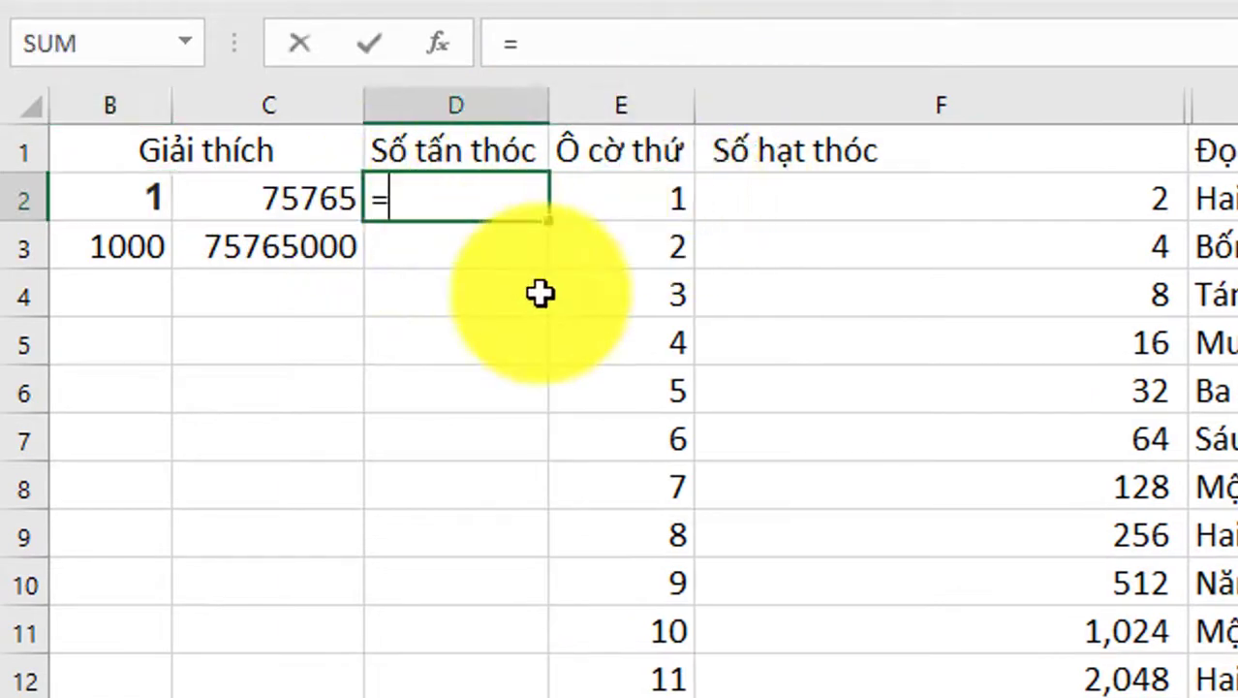
left_click(962, 193)
type("/")
left_click(320, 249)
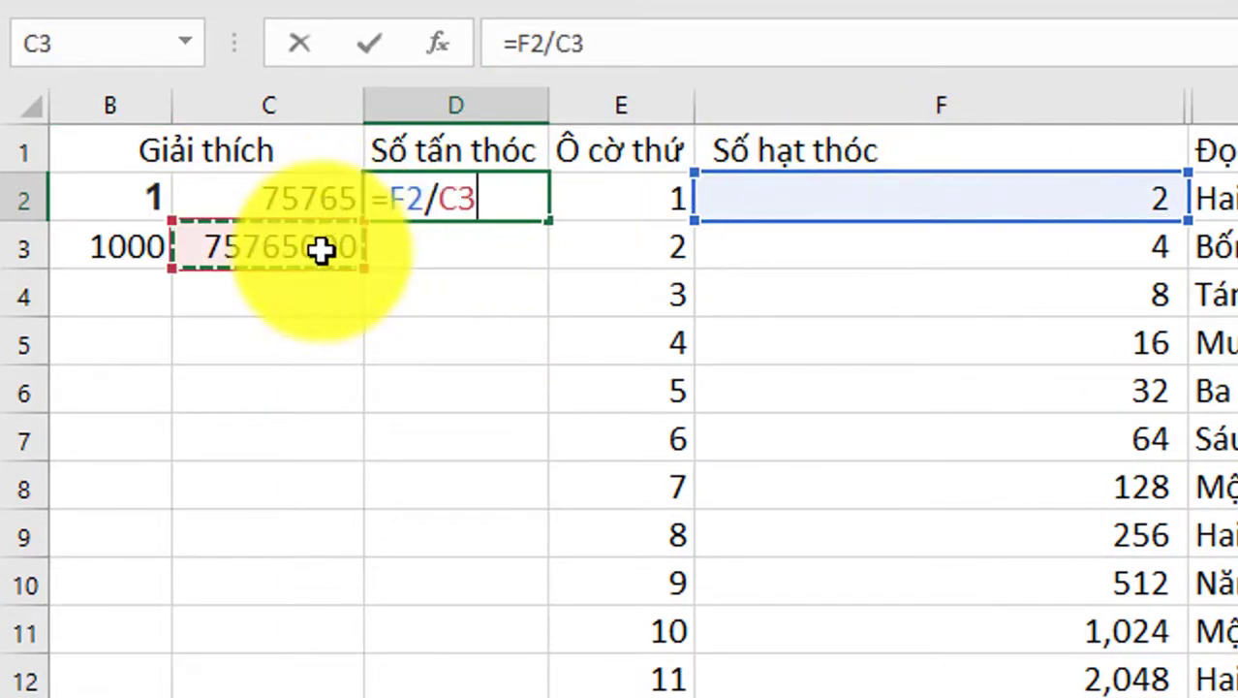
key("F4")
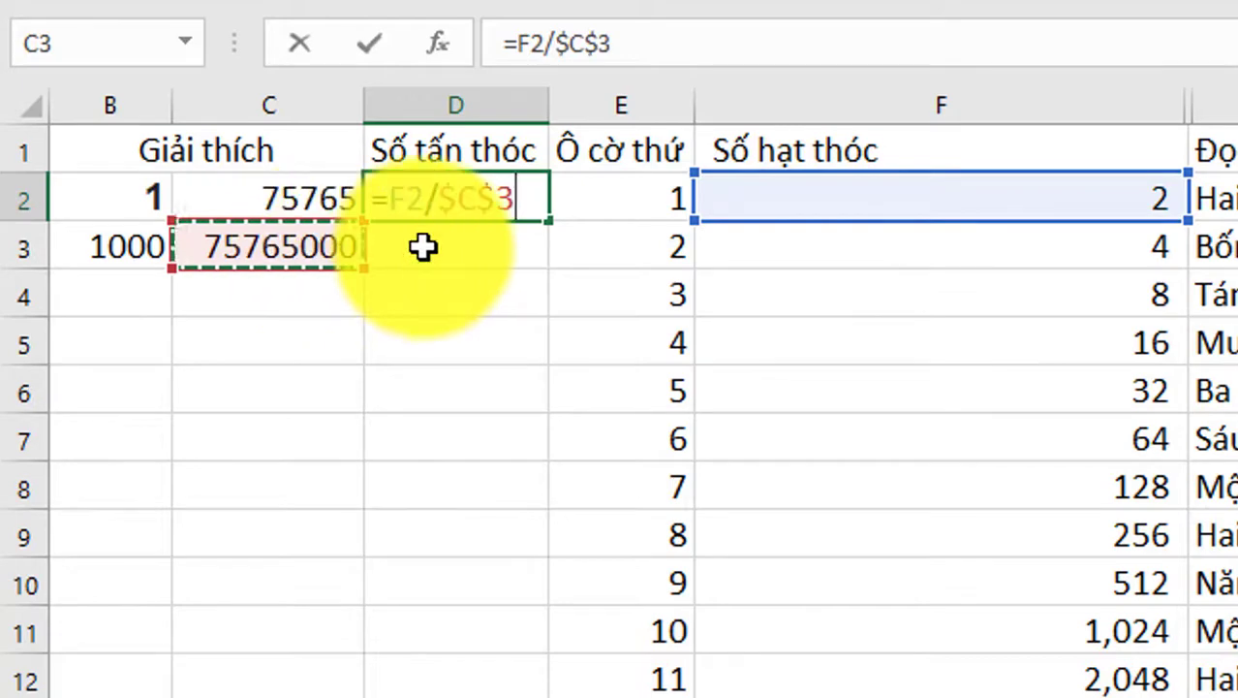
key("Return")
Format D2 without decimals and fill its tons formula down to row 30.
left_click(506, 202)
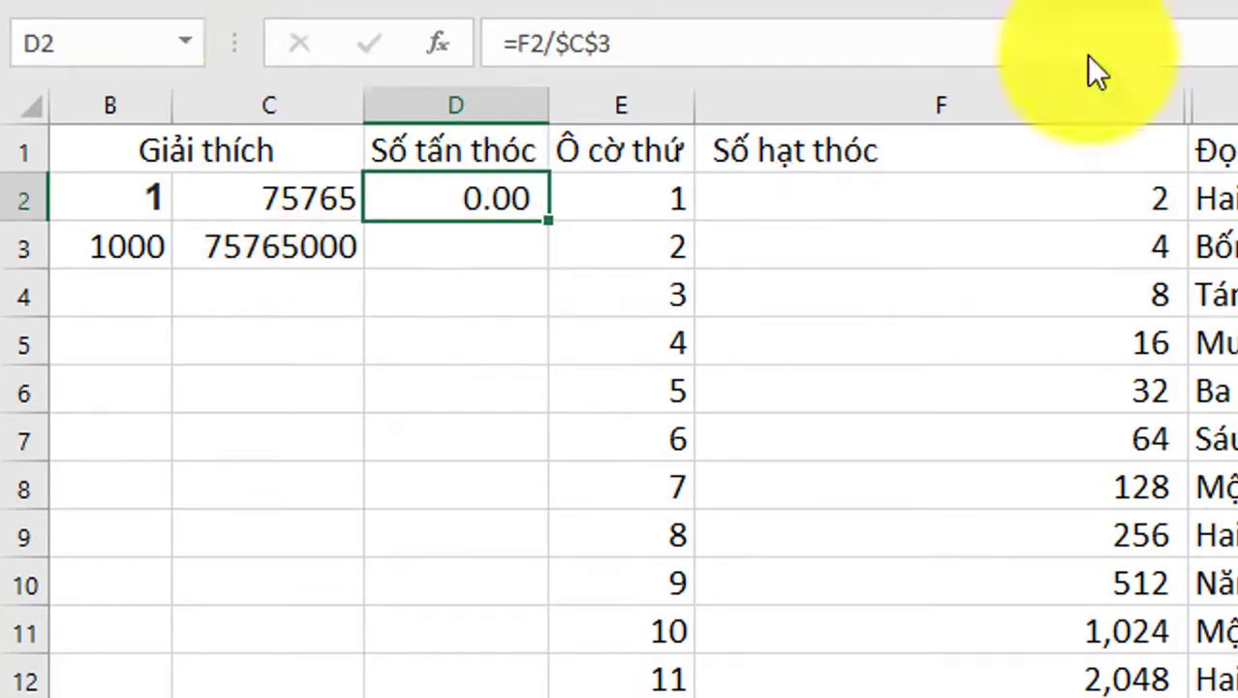
left_click(221, 1)
left_click_drag(549, 221, 543, 693)
scroll(542, 581, "down", 2)
scroll(553, 271, "down", 2)
left_click_drag(554, 275, 545, 694)
scroll(601, 543, "down", 2)
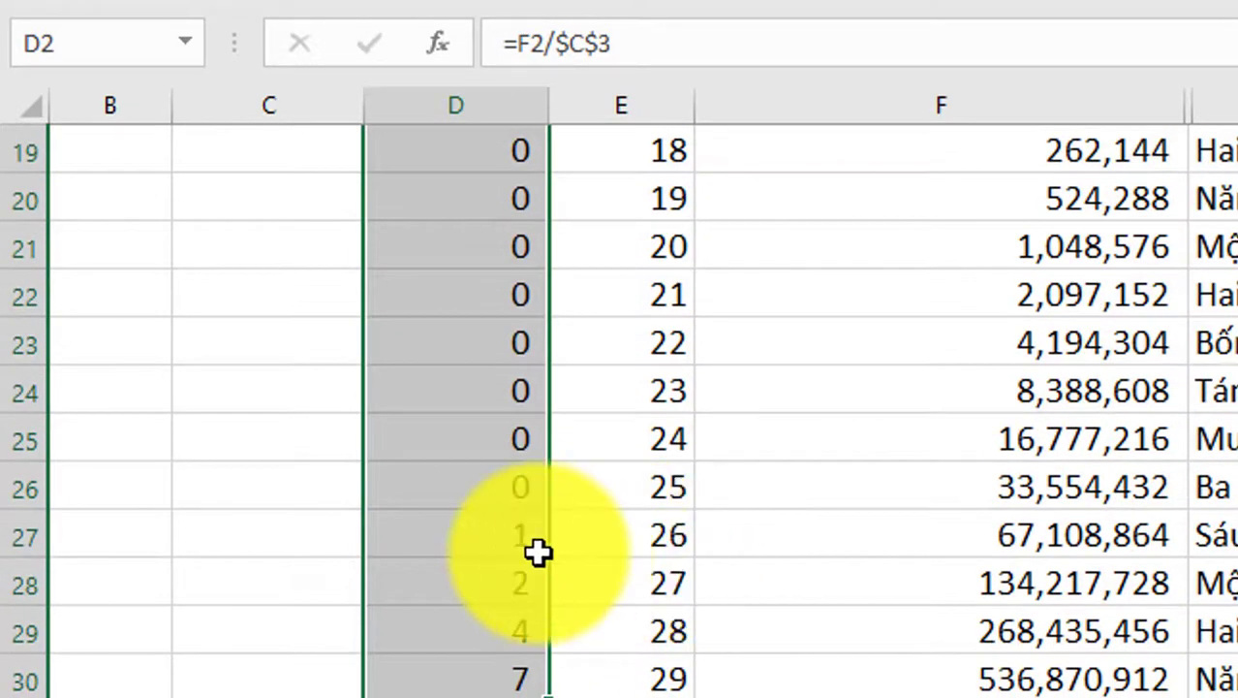
Format the filled tons values in column D with one decimal place.
left_click(136, 3)
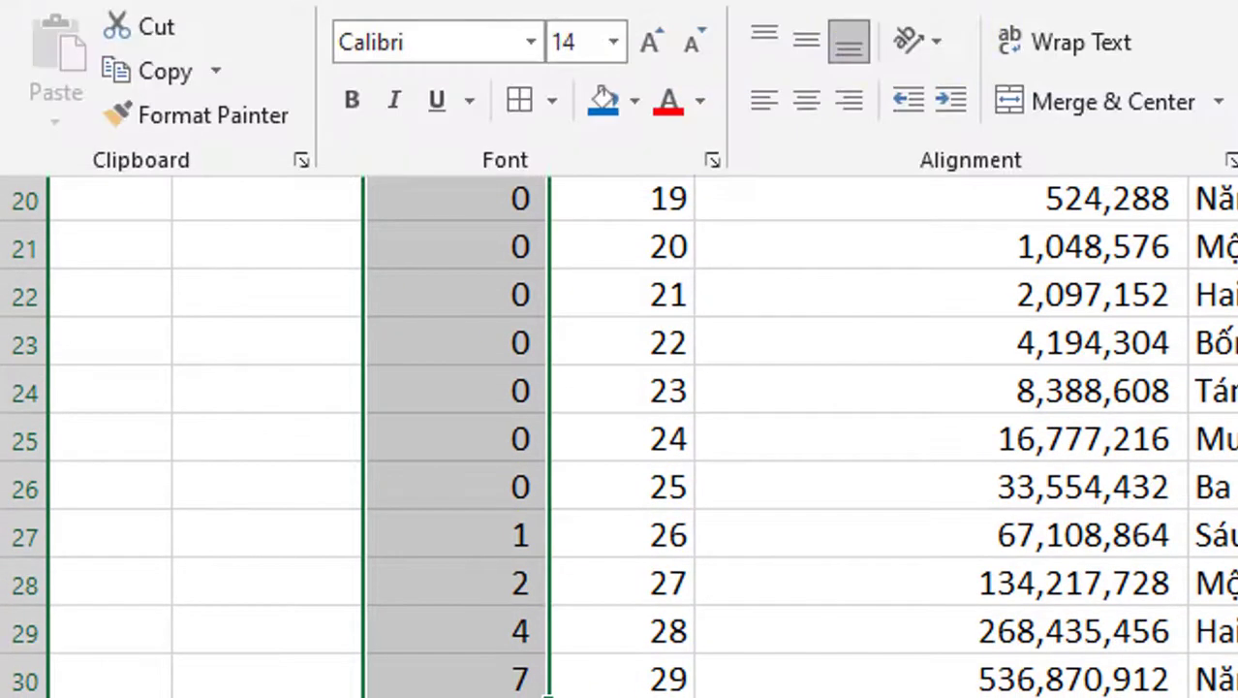
scroll(511, 663, "up", 6)
scroll(510, 662, "down", 4)
left_click(499, 644)
left_click(501, 697)
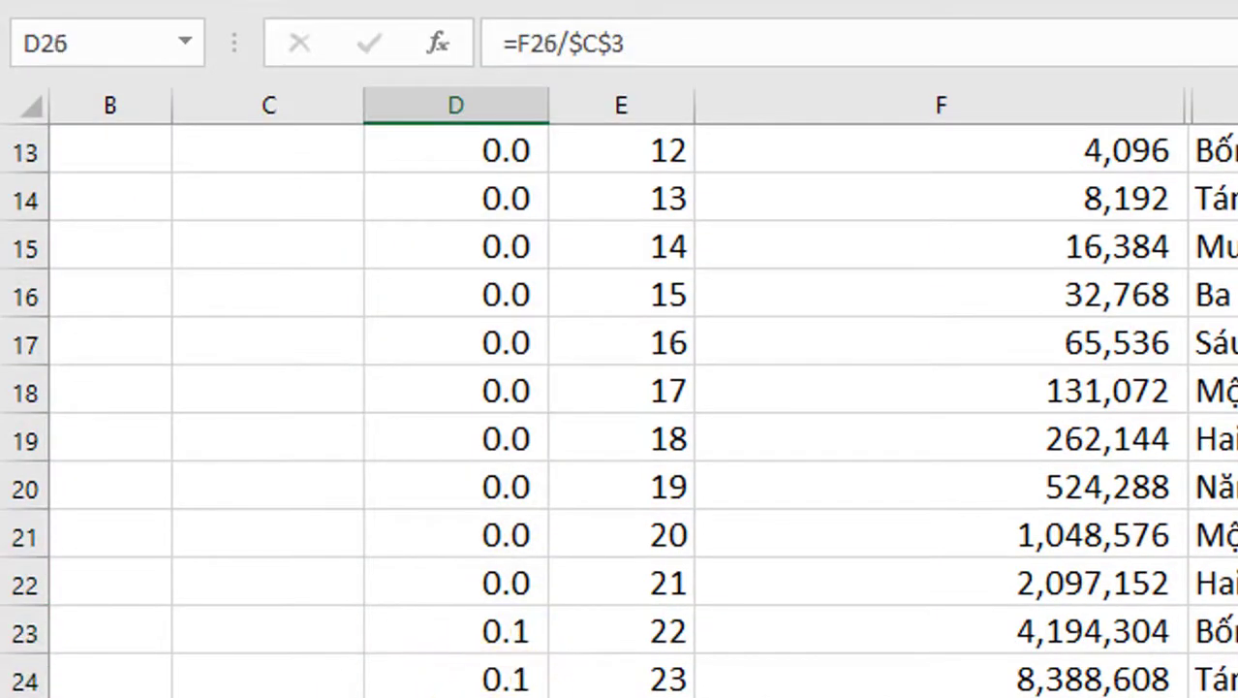
Fill the tons formula down to D65 and widen column D so the large values fit.
key("Down")
key("Down")
key("Down")
left_click_drag(553, 419, 504, 697)
key("ctrl+Down")
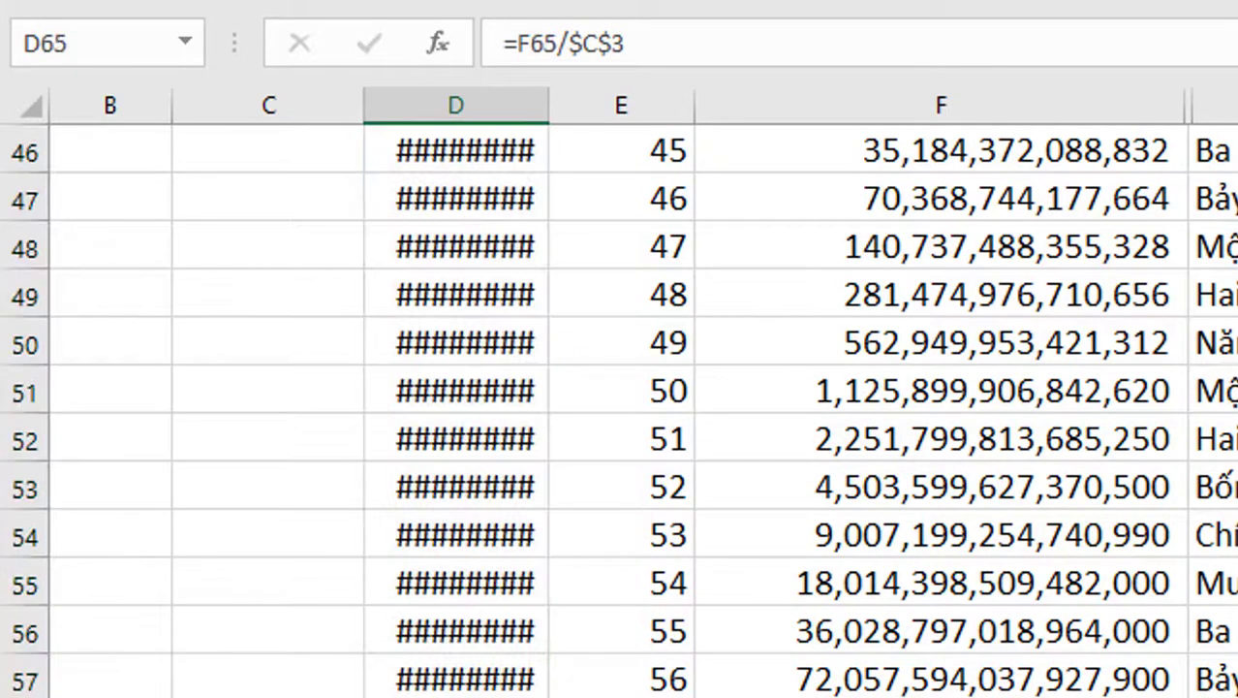
left_click_drag(548, 104, 779, 107)
Review the tons of grain in column D from chessboard square 1 to square 64.
scroll(736, 290, "up", 15)
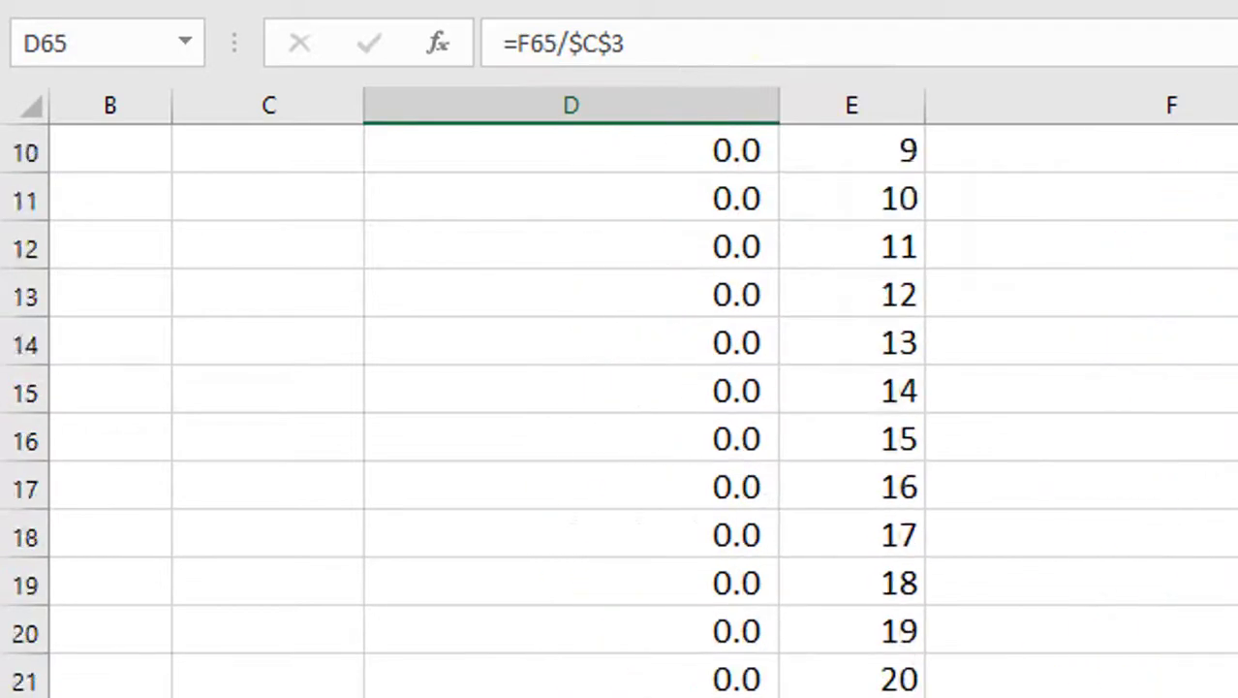
left_click(737, 255)
scroll(736, 255, "down", 11)
key("ctrl+Down")
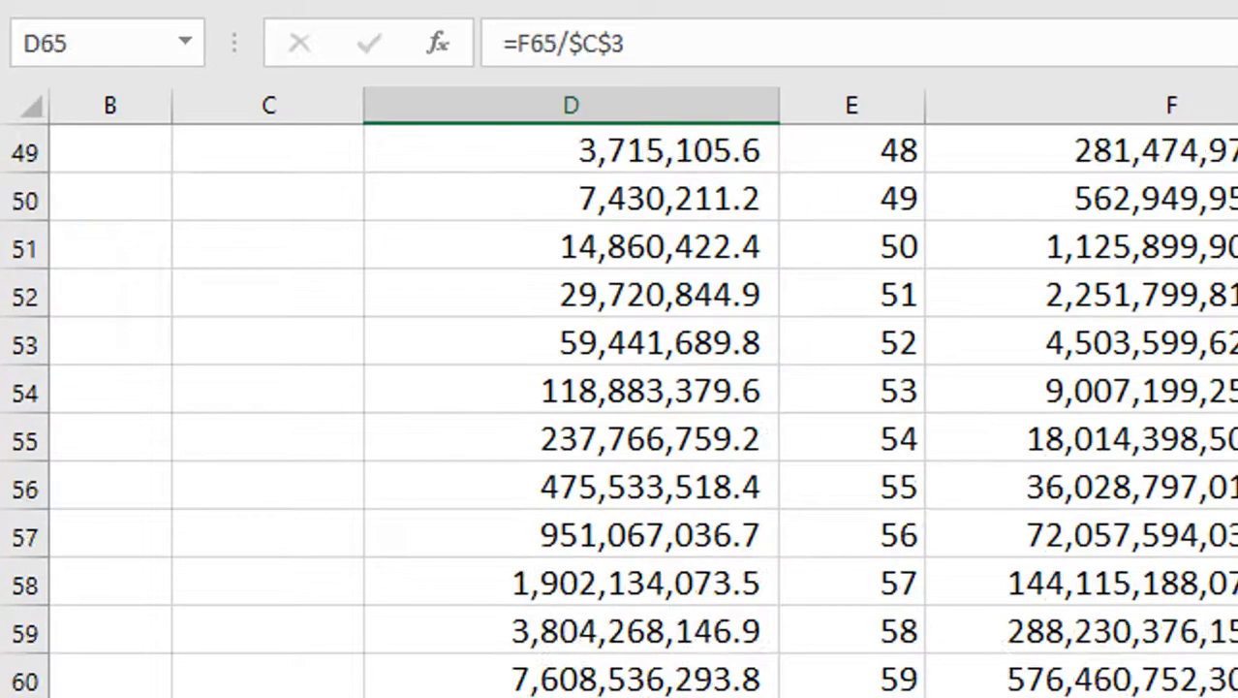
scroll(622, 678, "up", 20)
scroll(877, 407, "down", 17)
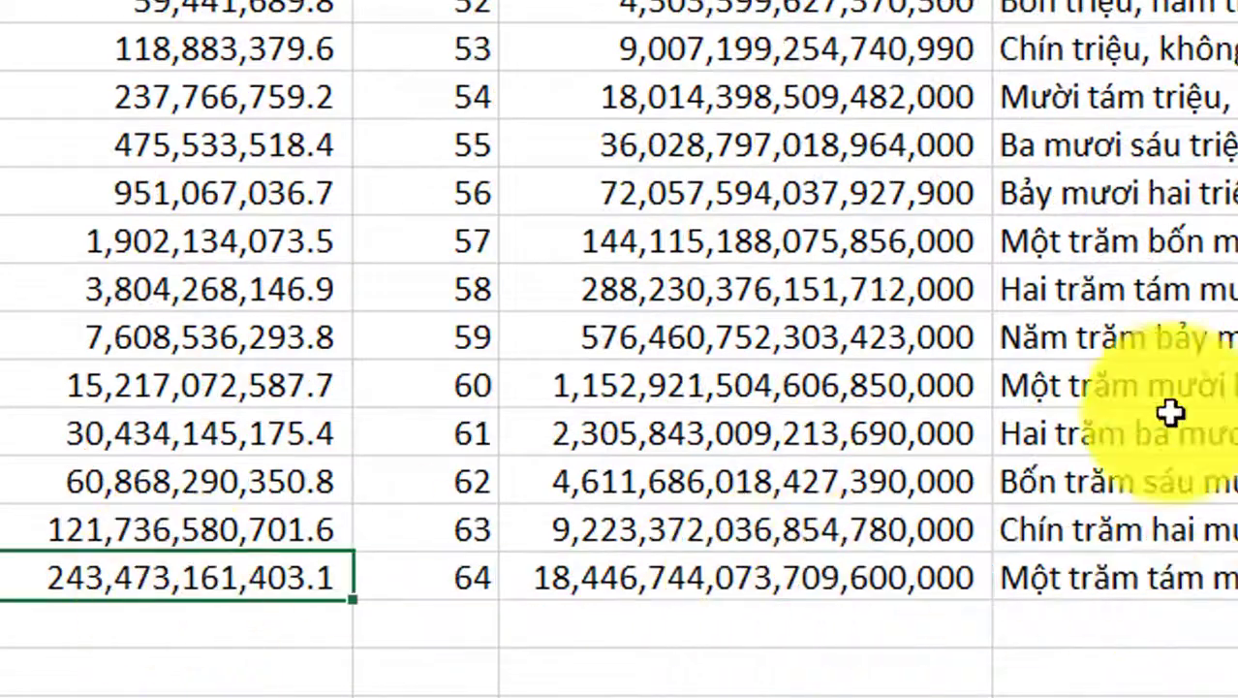
scroll(1171, 412, "up", 20)
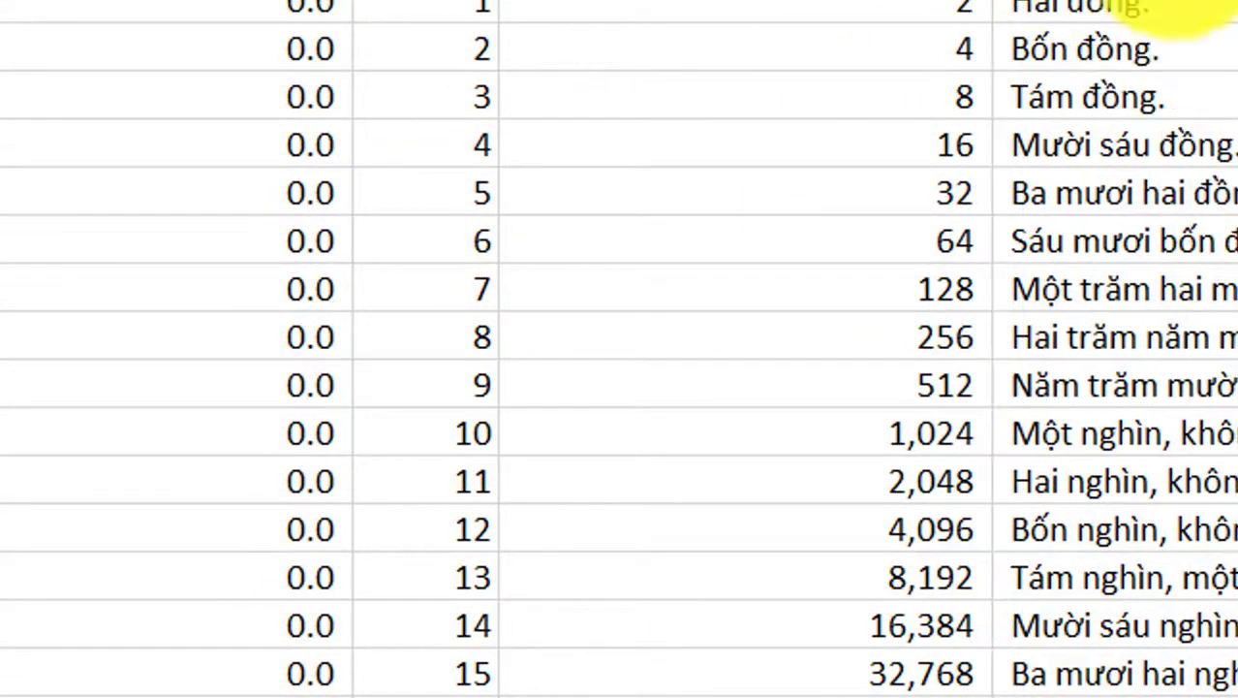
Change the number-to-words formula in G2 to spell out the tons in D2 and fill it down column G.
double_click(1133, 8)
left_click(282, 14)
key("Return")
left_click(1104, 8)
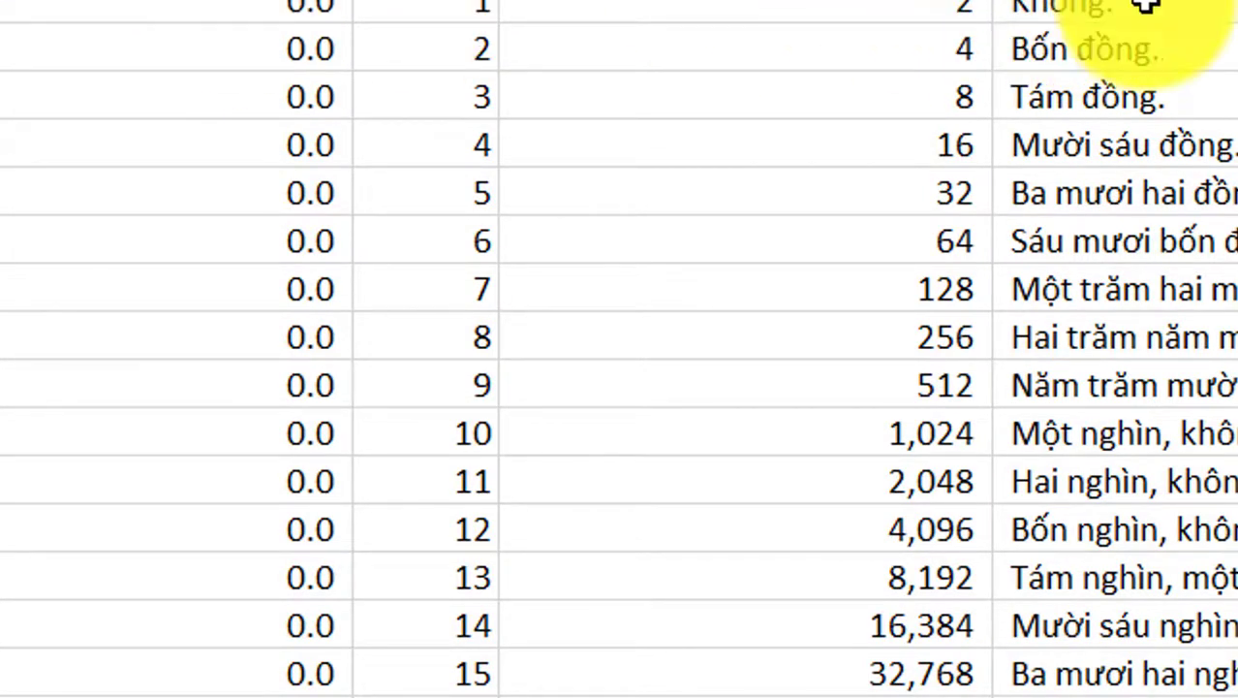
double_click(1216, 29)
scroll(1139, 504, "down", 4)
left_click(1139, 578)
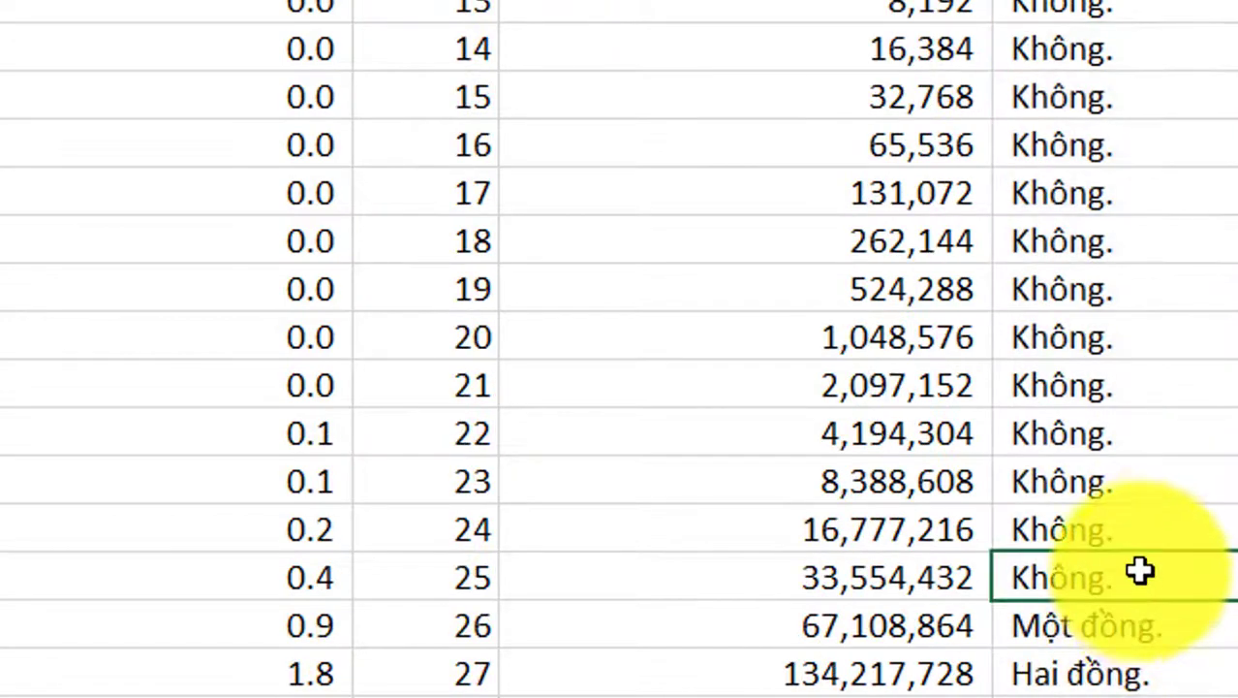
scroll(1139, 578, "up", 3)
scroll(1174, 614, "down", 3)
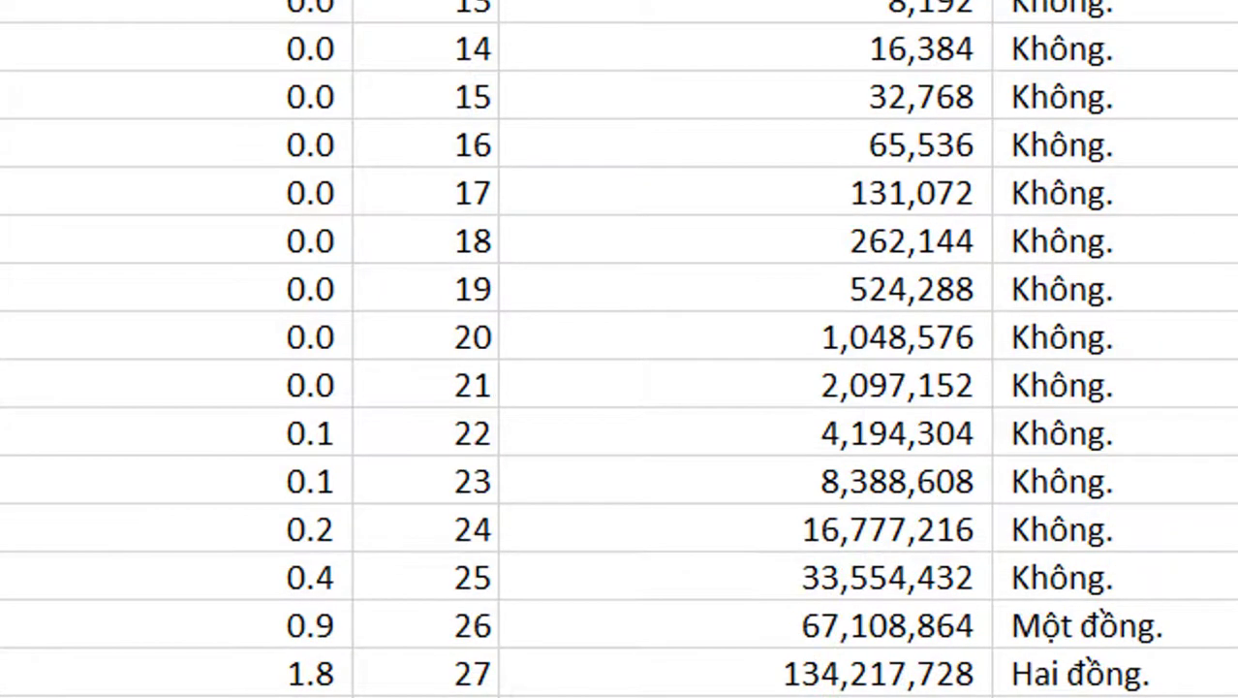
scroll(1175, 562, "down", 2)
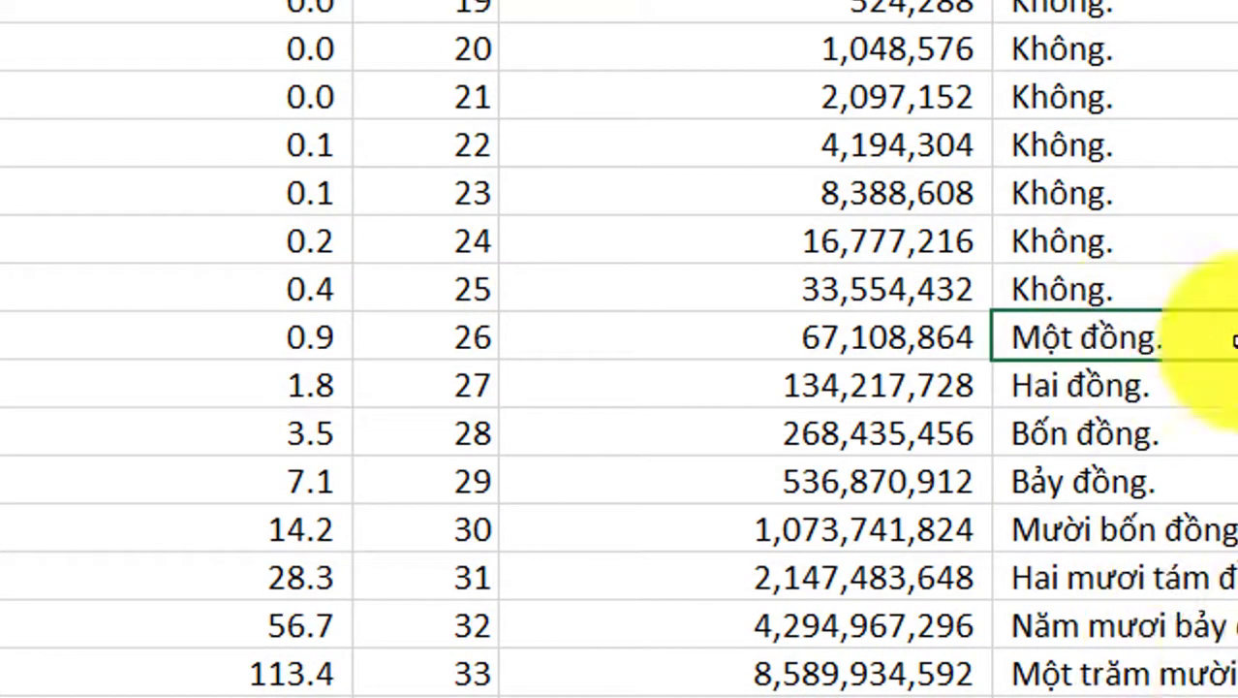
Hide helper column G so the readings in column H sit beside the grain counts.
left_click(1115, 2)
right_click(1120, 2)
left_click(1206, 221)
scroll(1201, 511, "down", 5)
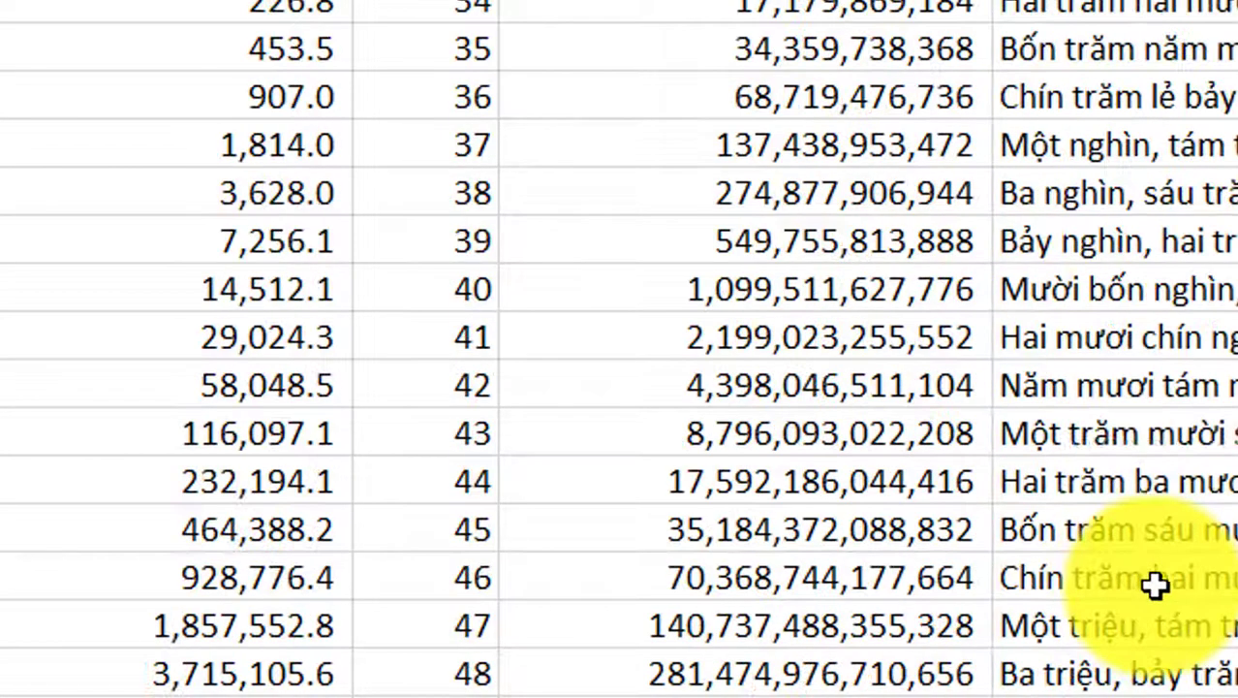
scroll(1153, 582, "up", 11)
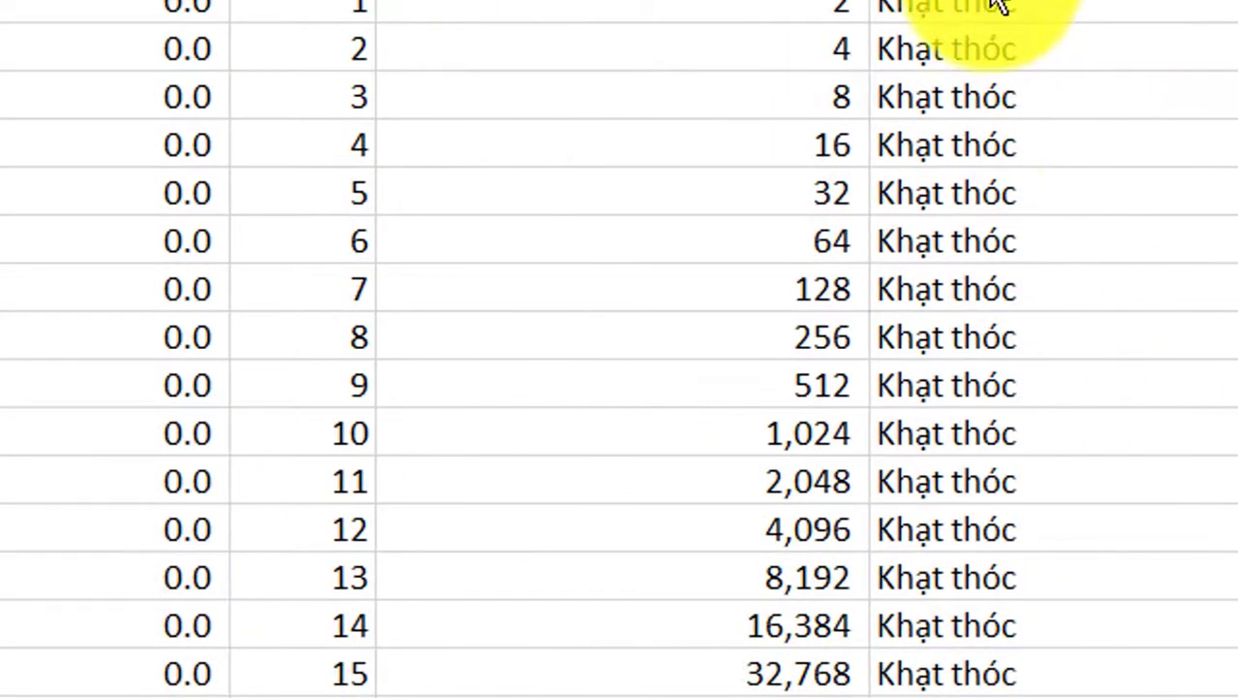
Replace the unit text in the H2 formula with "tấn thóc" and fill the formula down column H.
double_click(988, 5)
left_click_drag(1229, 8, 1237, 8)
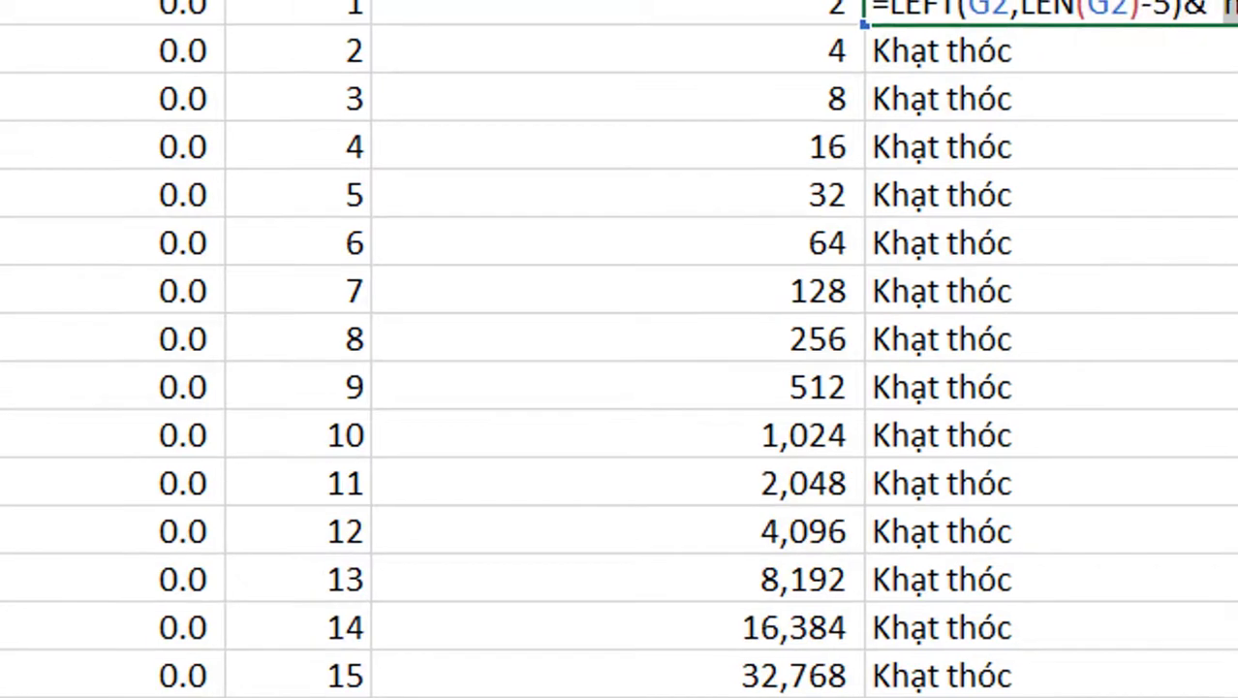
type("tấn thoc")
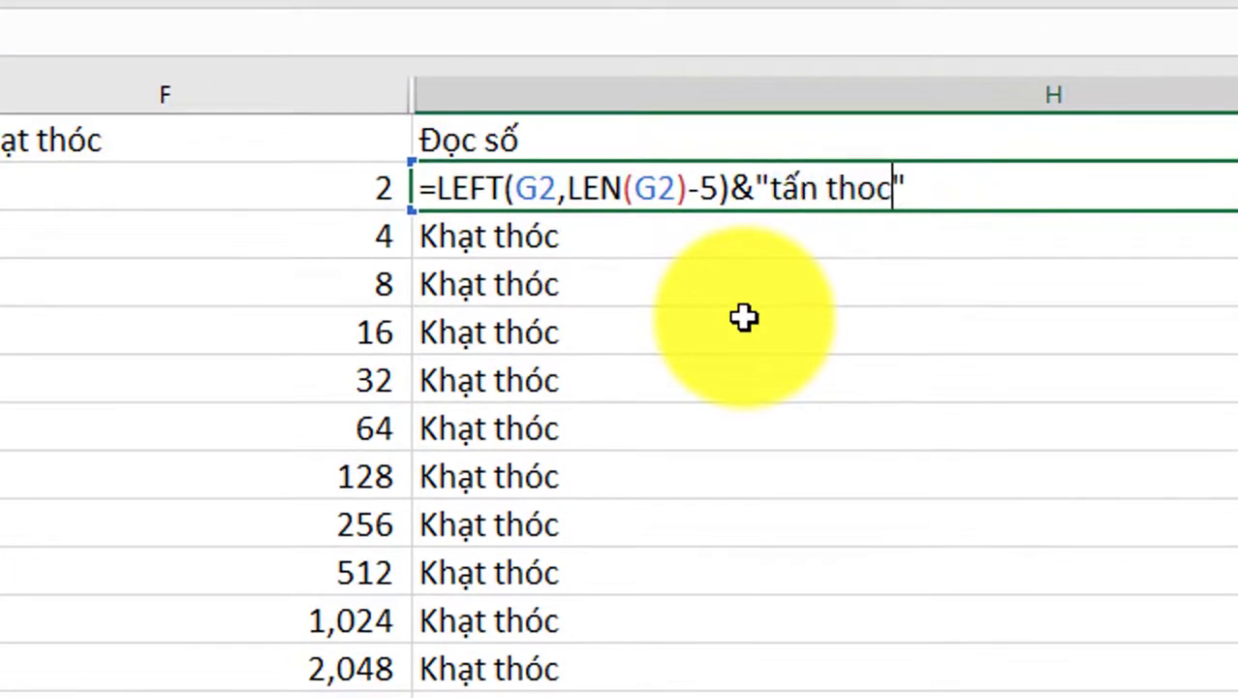
type("óc")
key("Return")
left_click(567, 194)
key("ctrl+shift+Down")
key("ctrl+d")
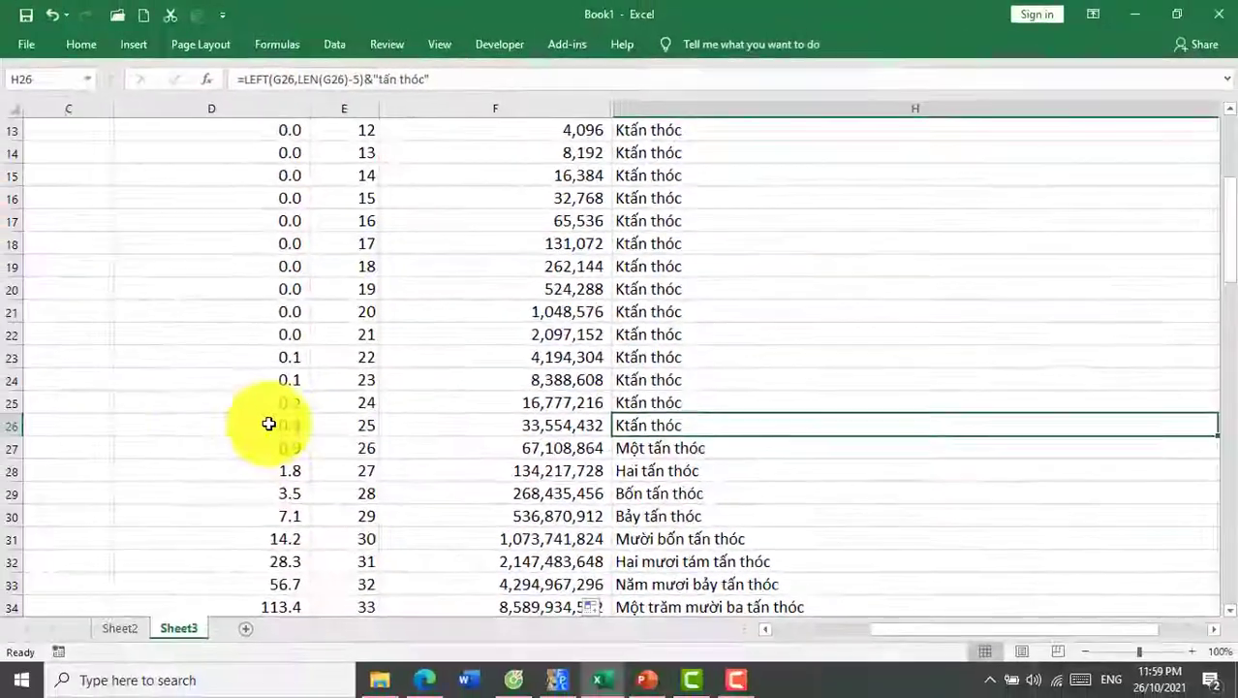
Hide the grain count column F so the tons, square numbers and readings stand together.
left_click(276, 425)
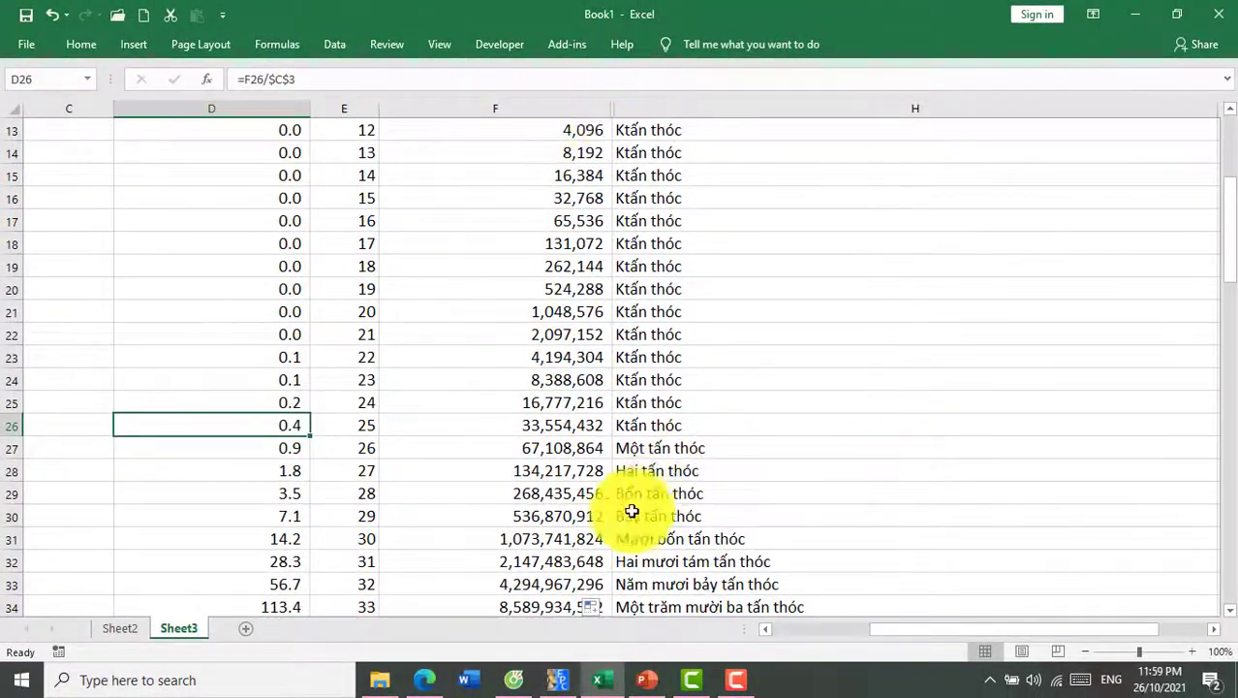
left_click_drag(373, 108, 479, 112)
left_click(479, 112)
right_click(480, 113)
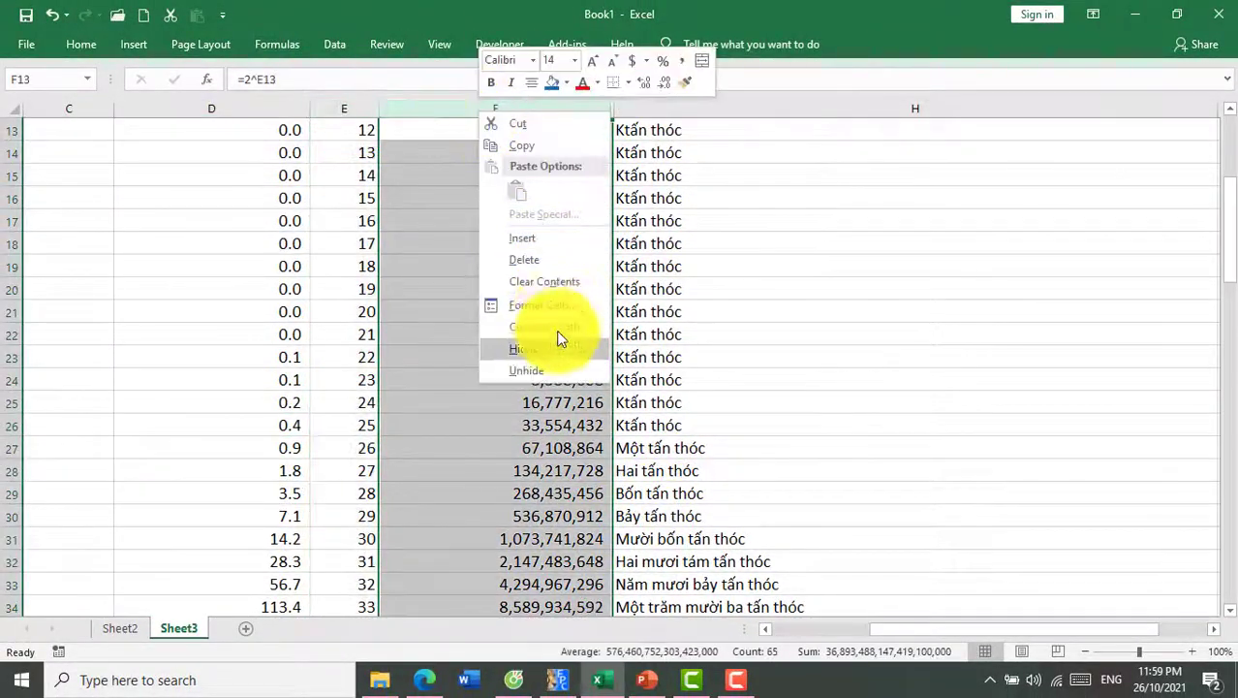
left_click(520, 349)
left_click(437, 470)
Compare the tons in column D with their written readings for squares 29, 32, 37, 41 and 50.
scroll(337, 355, "down", 3)
left_click_drag(212, 311, 479, 306)
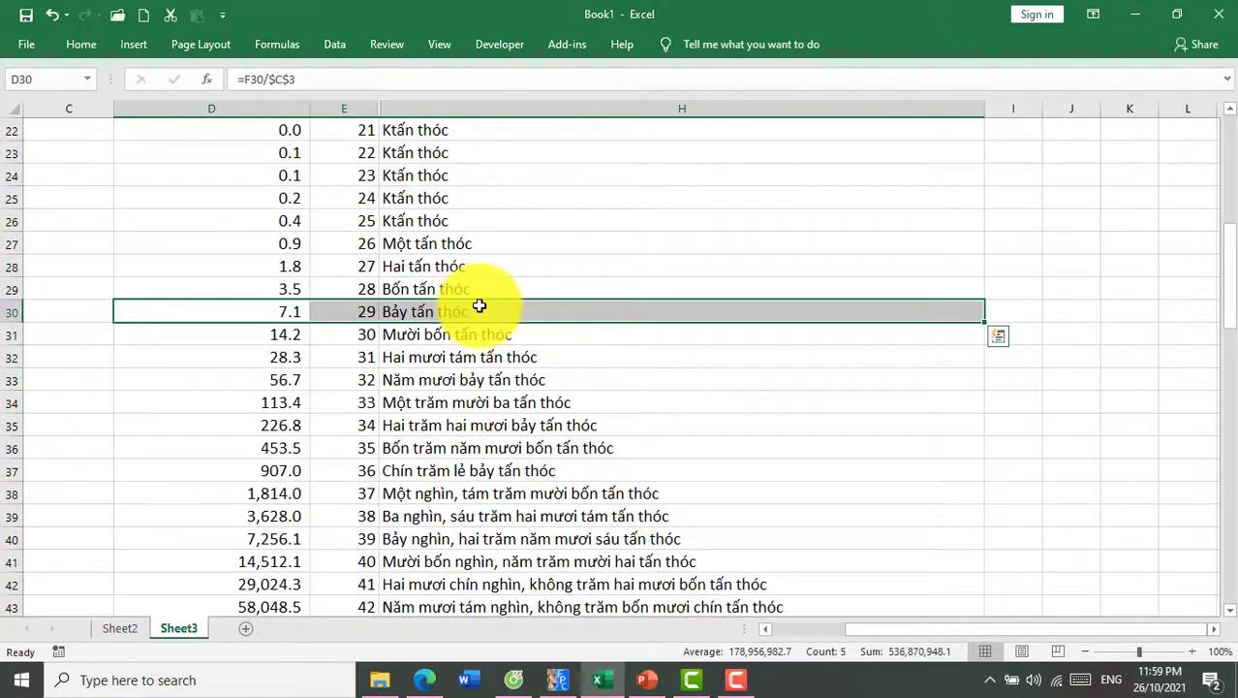
left_click_drag(308, 380, 479, 380)
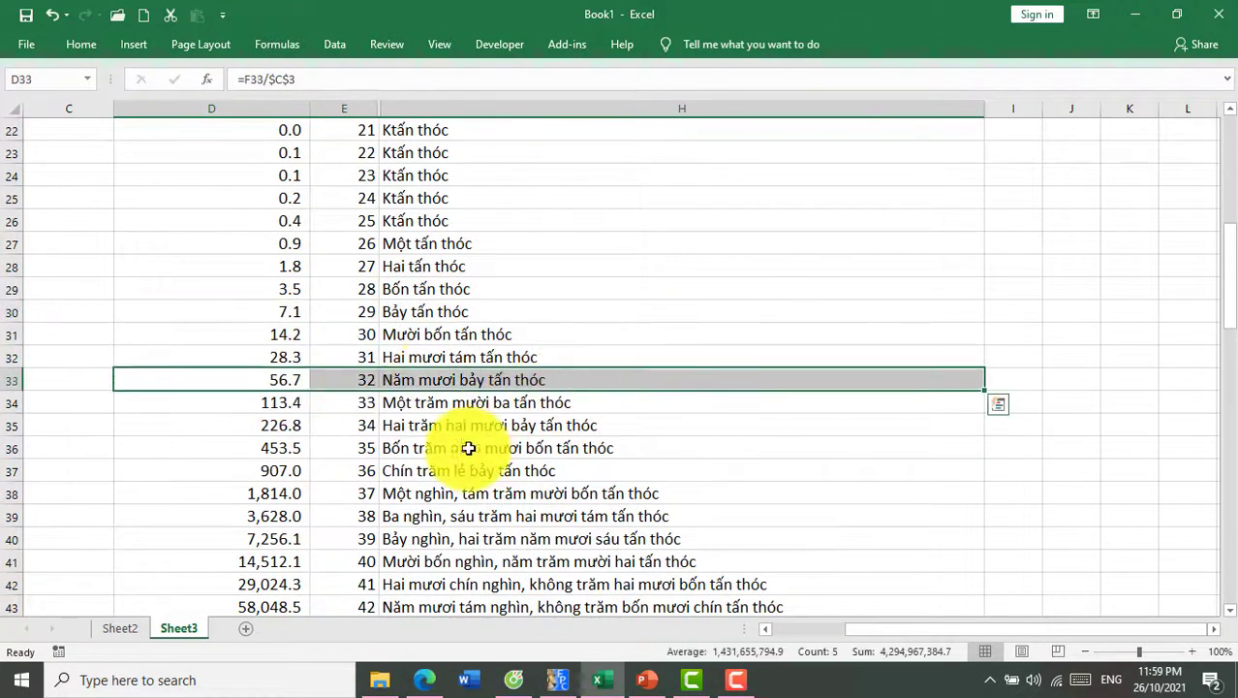
scroll(475, 431, "down", 2)
left_click_drag(250, 361, 562, 359)
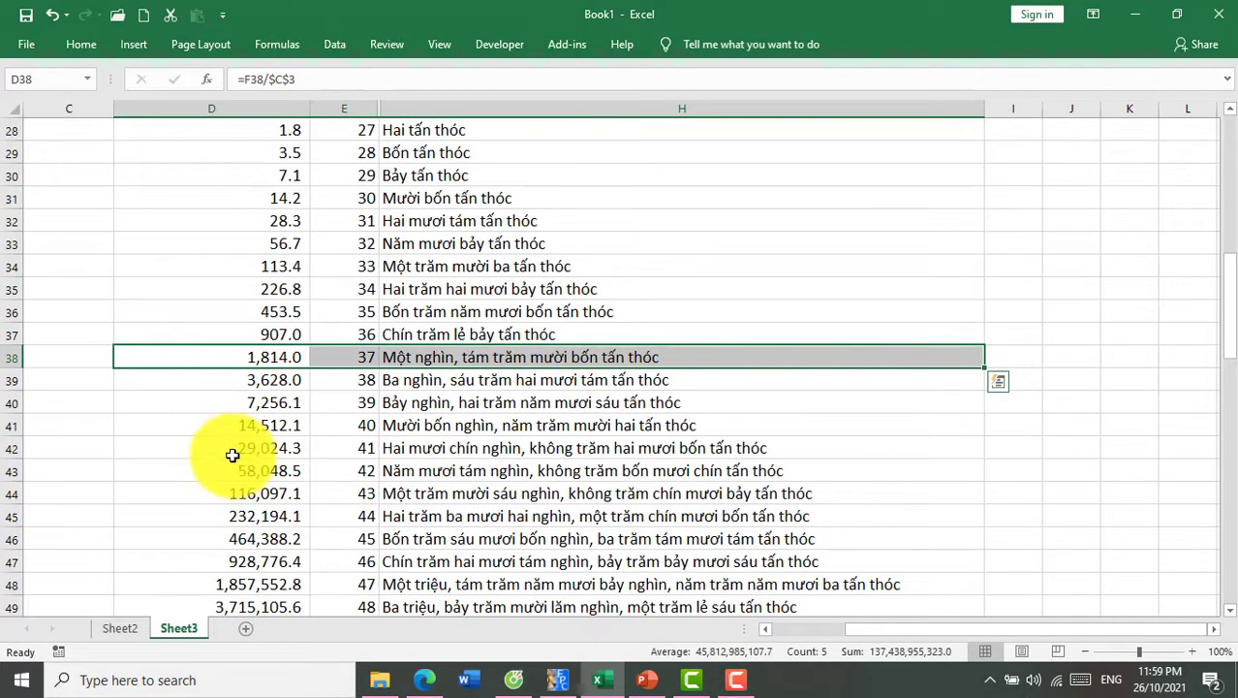
left_click_drag(262, 452, 470, 447)
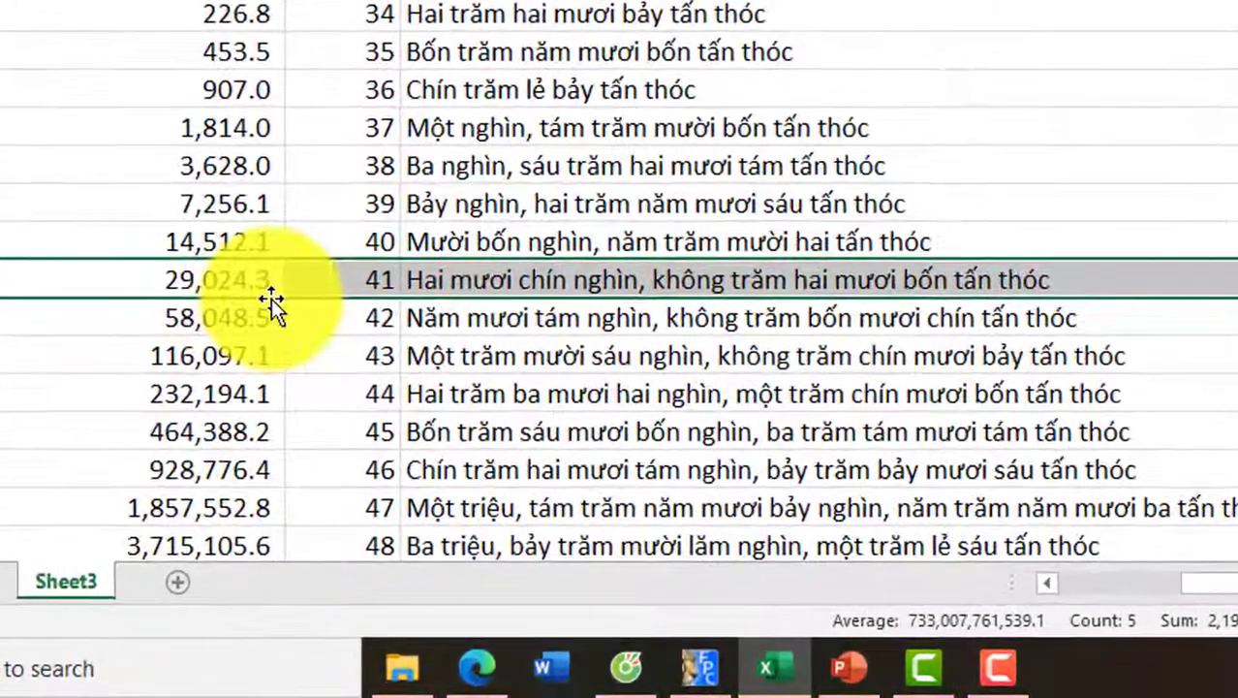
scroll(519, 310, "down", 3)
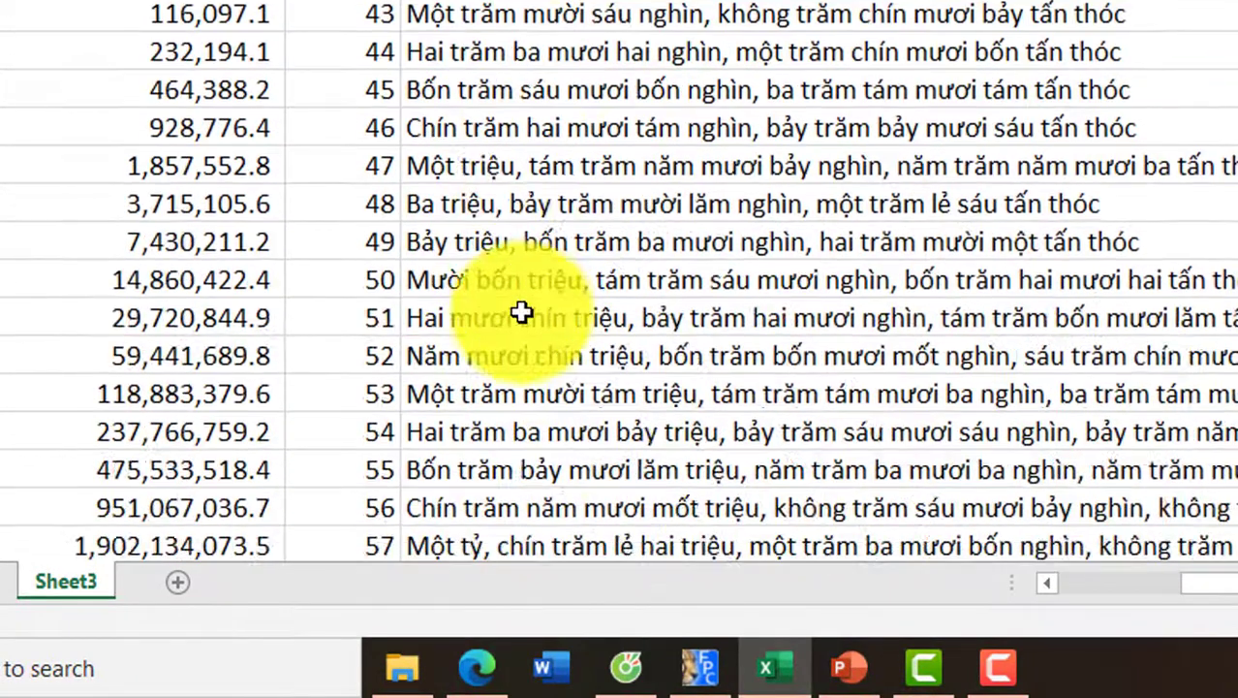
left_click_drag(272, 281, 445, 281)
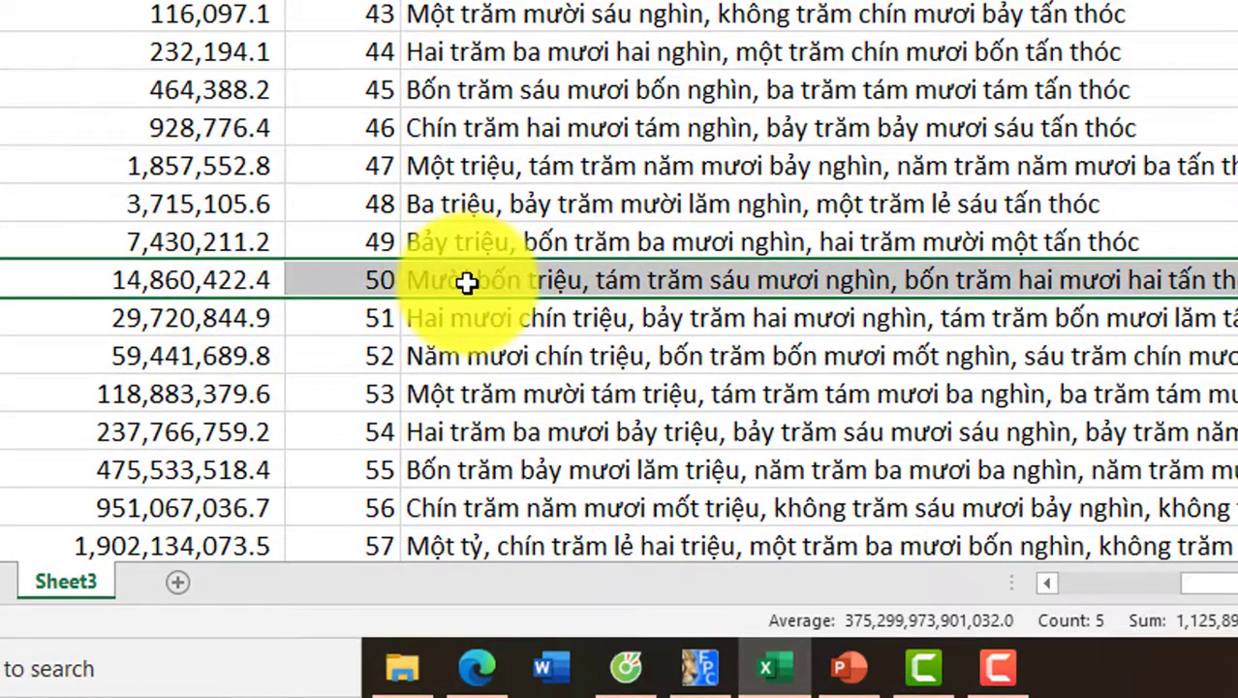
Make the square 64 row bold and red from its tons value in column D through its reading in column H.
scroll(476, 285, "down", 3)
left_click(213, 471)
left_click_drag(213, 472, 1236, 489)
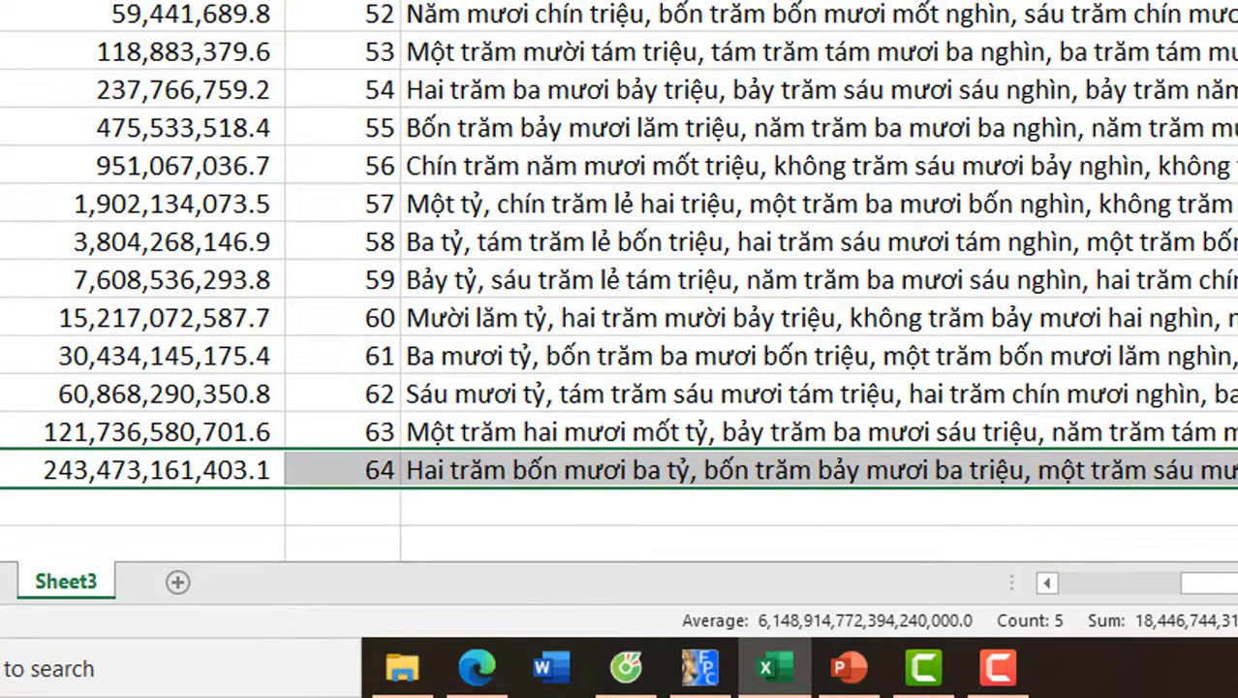
key("ctrl+b")
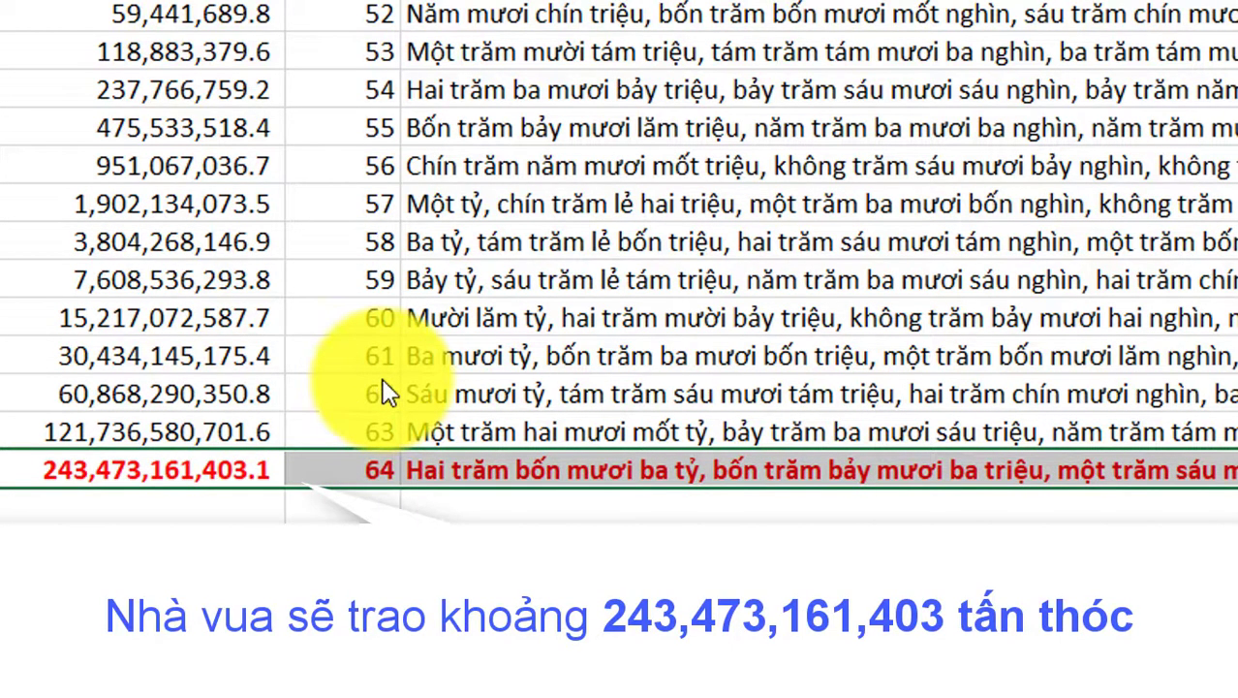
scroll(384, 392, "up", 15)
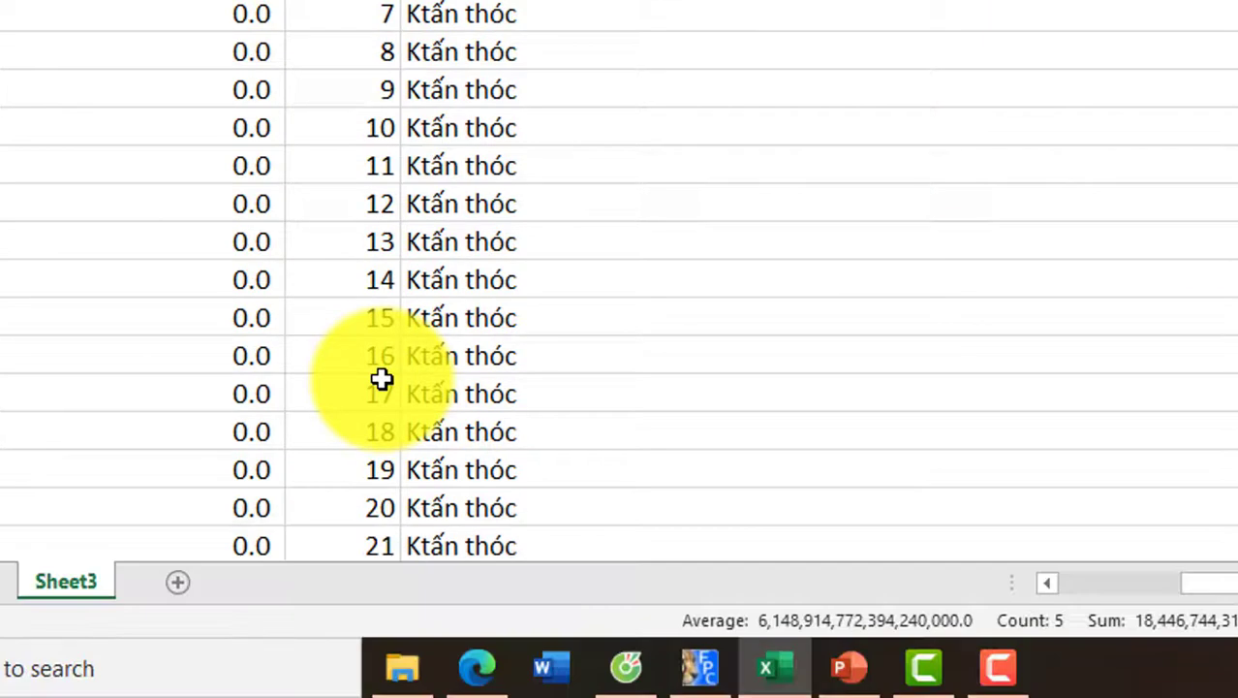
scroll(589, 324, "down", 5)
left_click(589, 324)
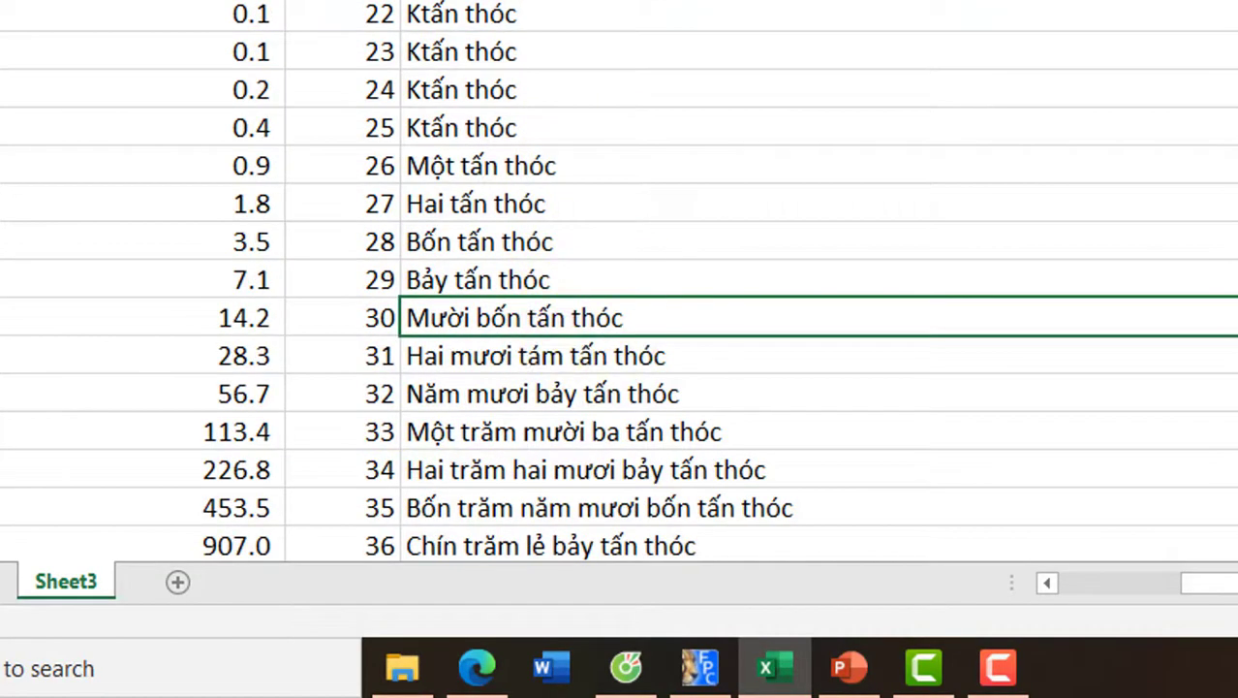
Switch to Free Pascal, run HatThoc.pas through its grain counts for the chessboard squares, and return to Excel.
left_click(722, 669)
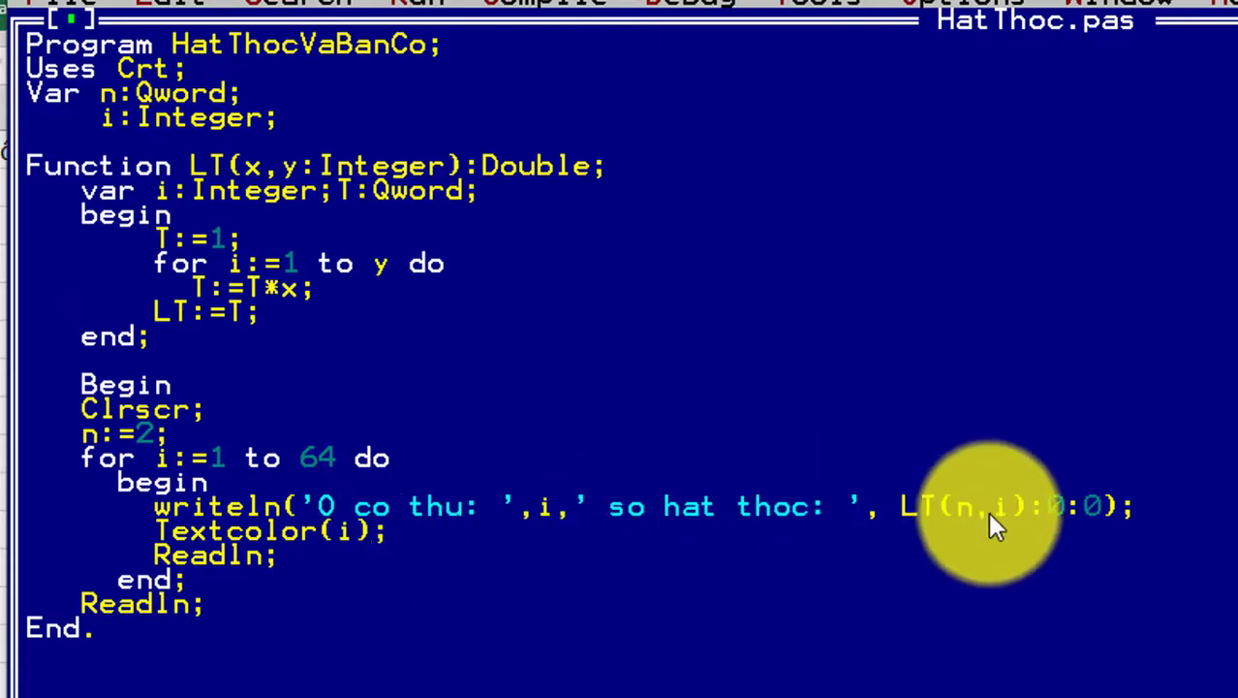
key("ctrl+F9")
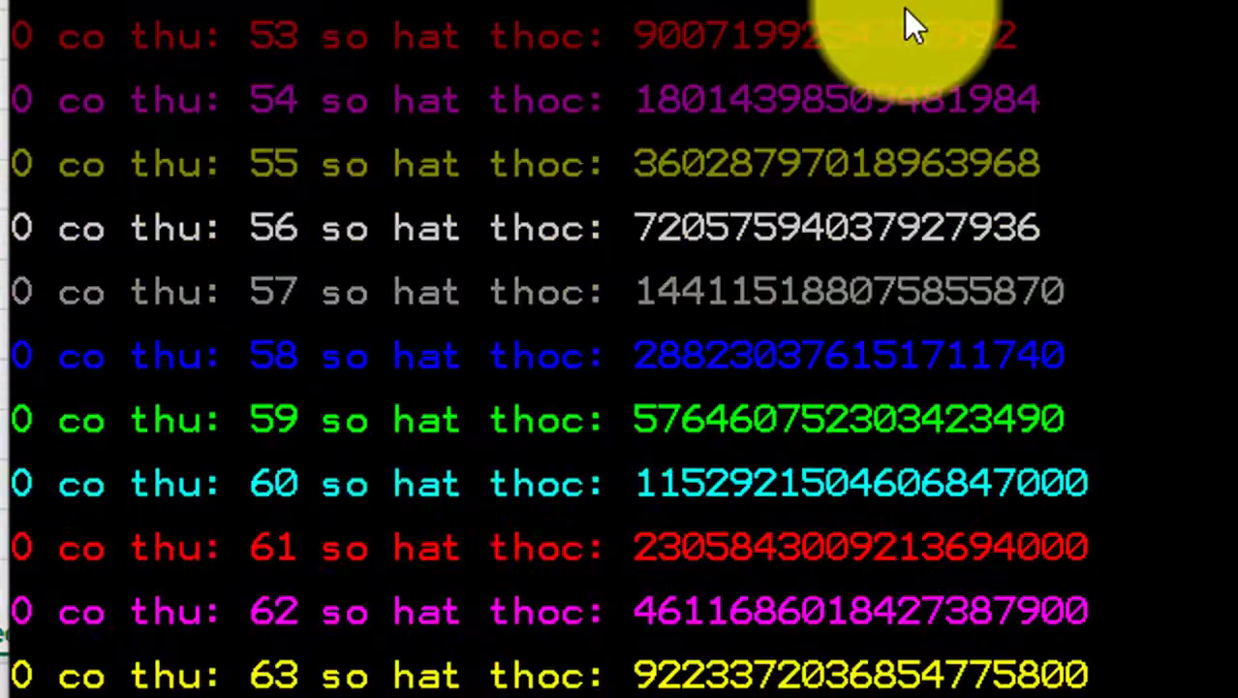
key("Return")
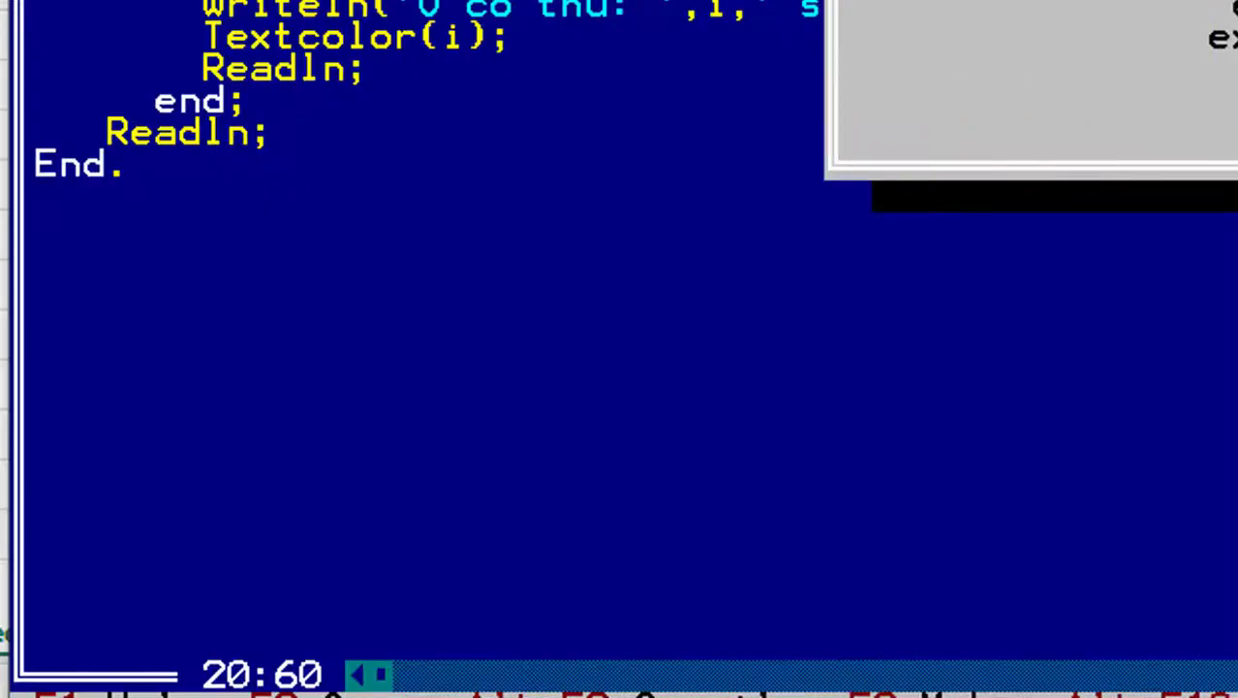
key("alt+Tab")
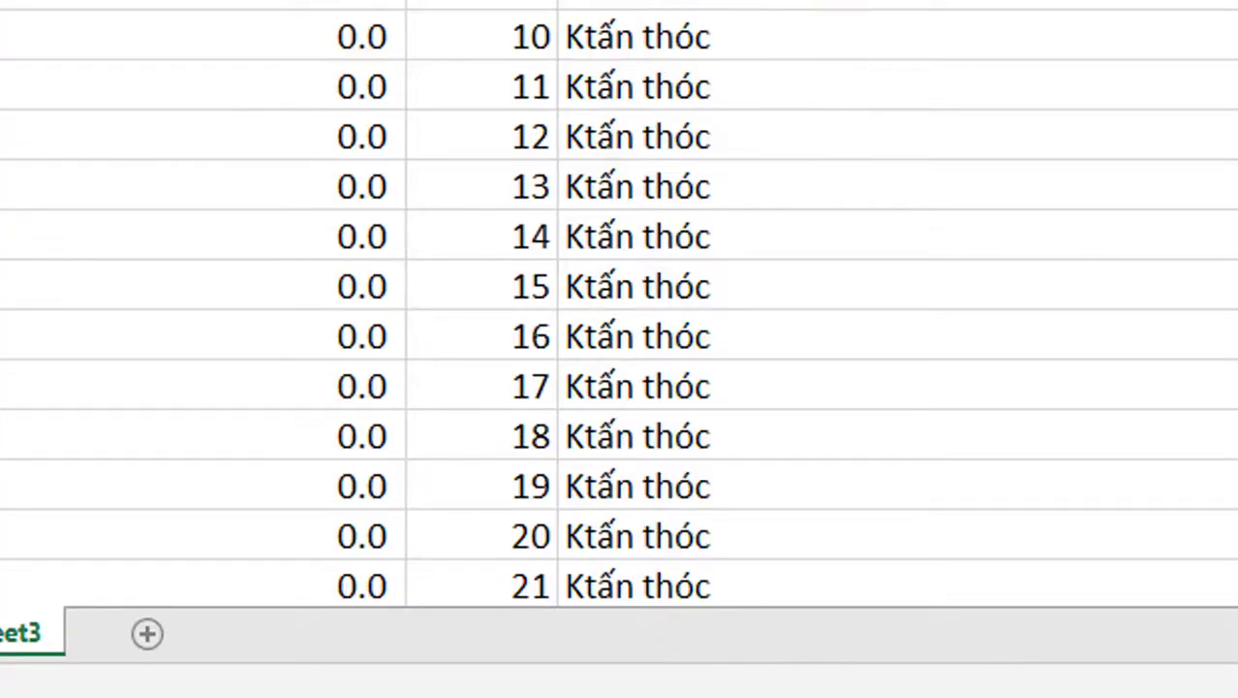